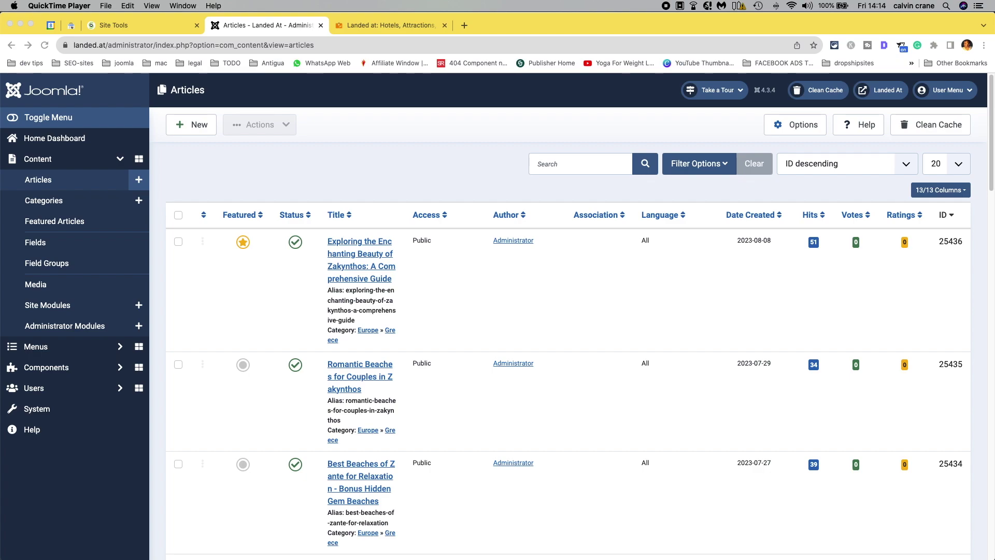
Scroll the Articles list and open 'Touristic Parts of The Dominican Republic' for editing.
scroll(616, 377, "down", 5)
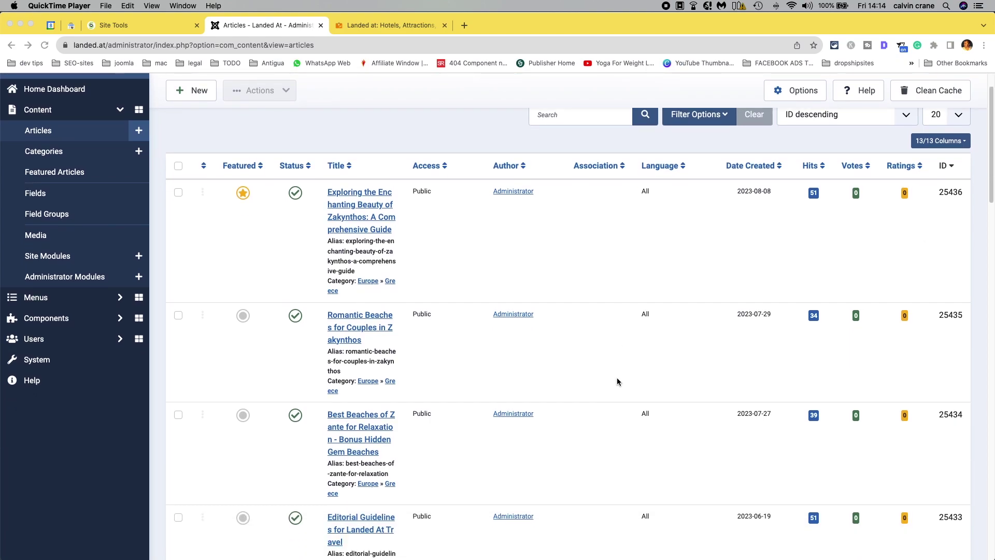
scroll(617, 378, "down", 5)
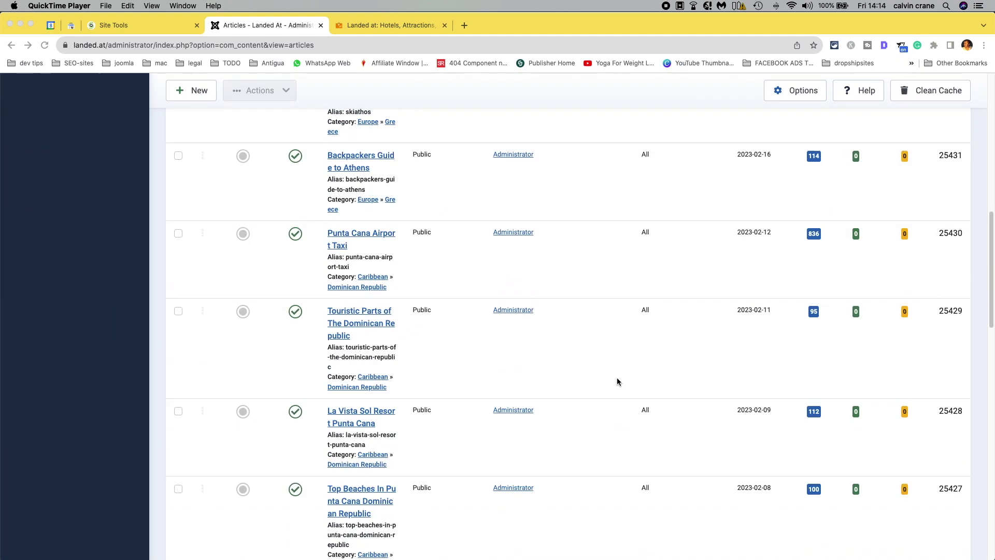
left_click(357, 305)
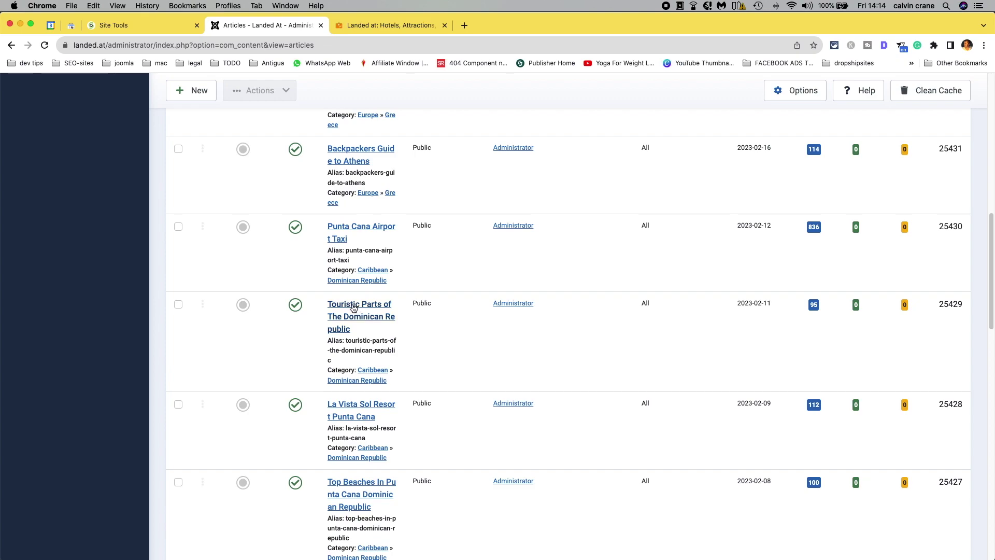
left_click(353, 308)
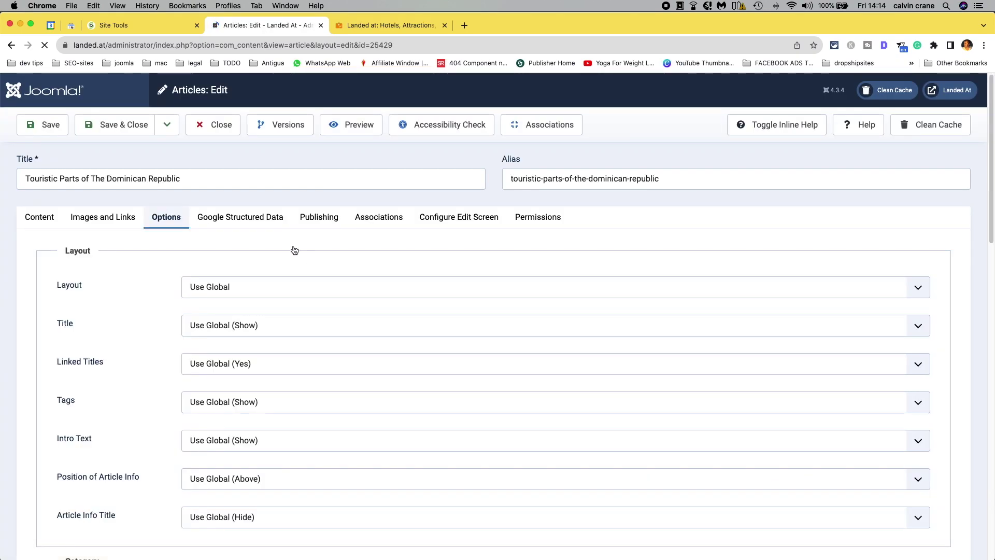
Show the article's Content tab and scroll through its 746-word body and embedded map.
left_click(38, 219)
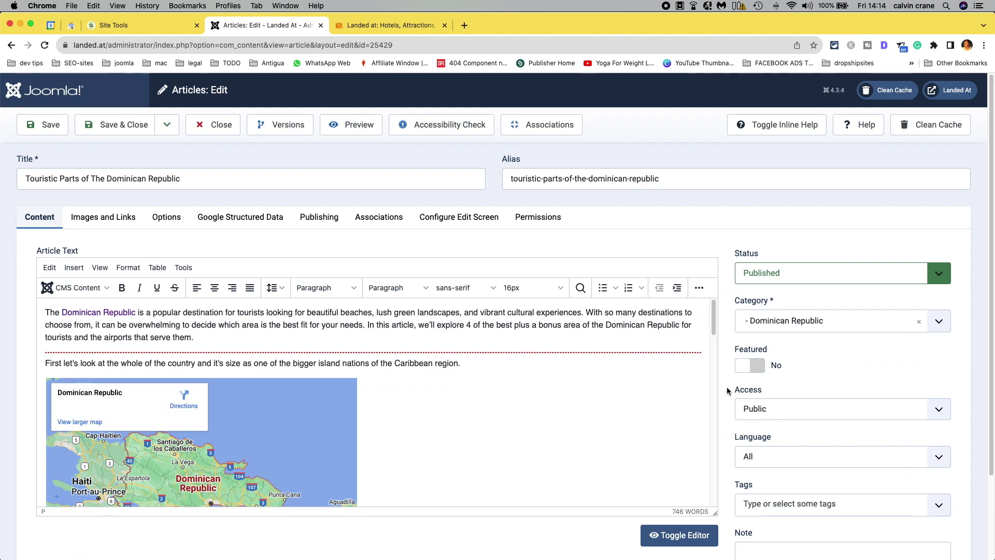
scroll(726, 391, "down", 2)
scroll(451, 329, "down", 20)
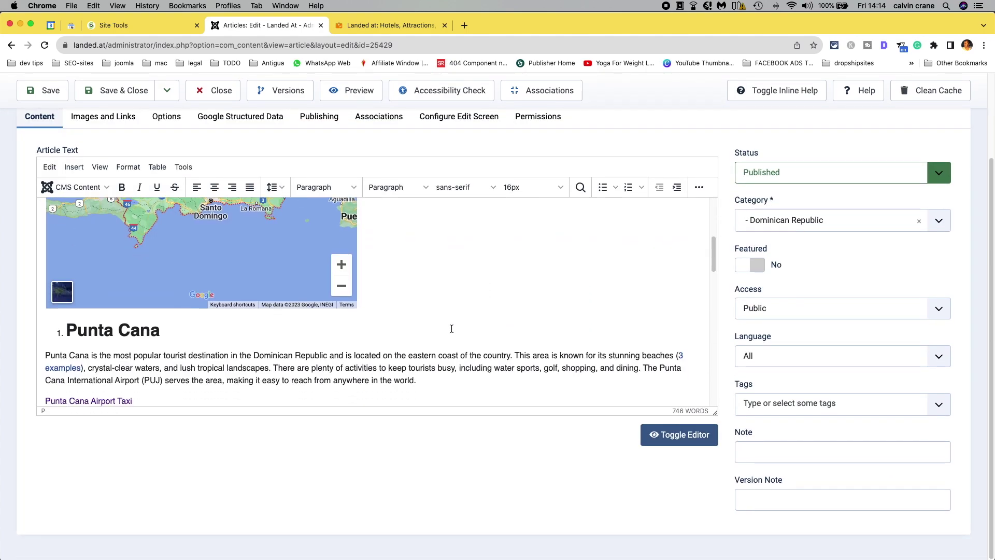
scroll(451, 328, "up", 20)
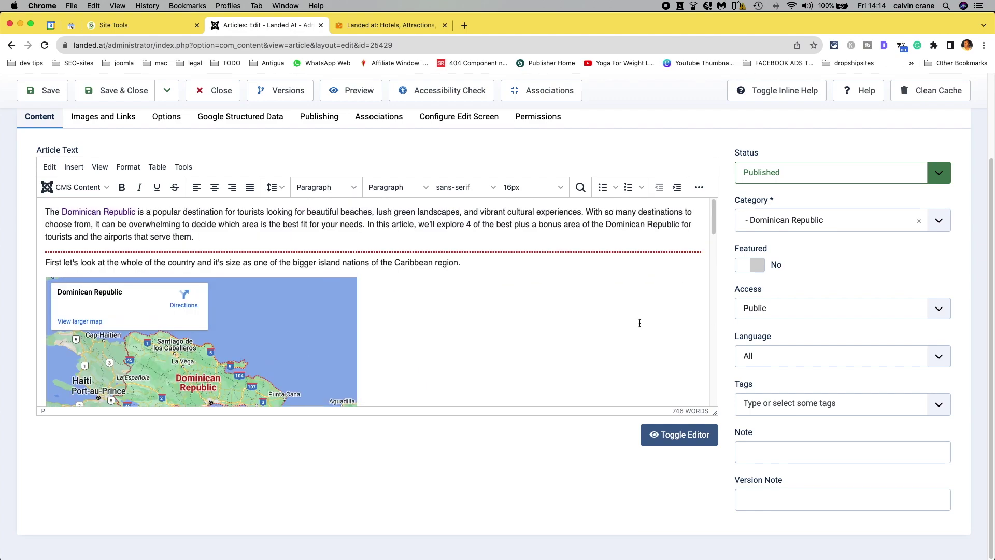
scroll(724, 350, "up", 1)
scroll(724, 351, "up", 3)
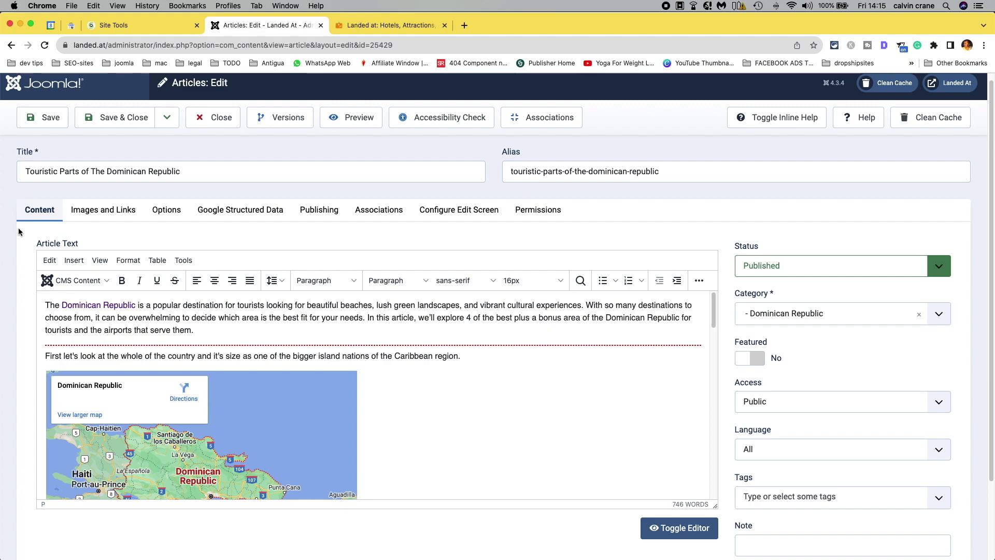
On the Options tab, try the Default layout, revert to Use Global, and close the editor.
left_click(112, 216)
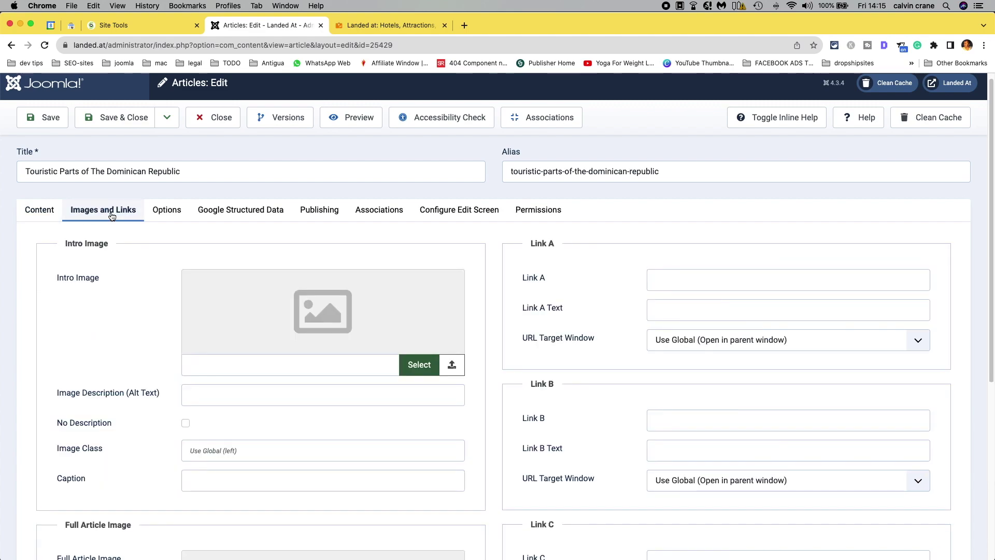
left_click(164, 212)
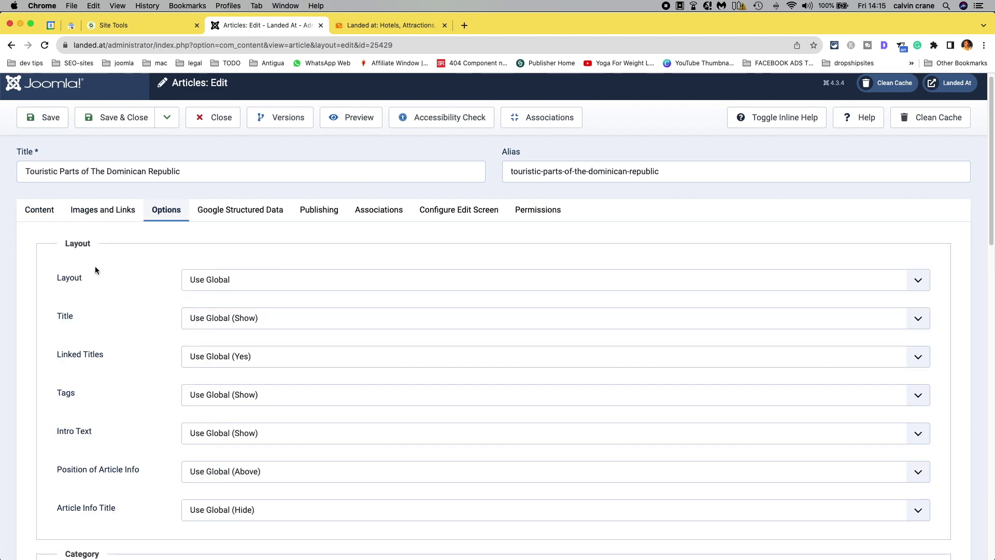
left_click(308, 287)
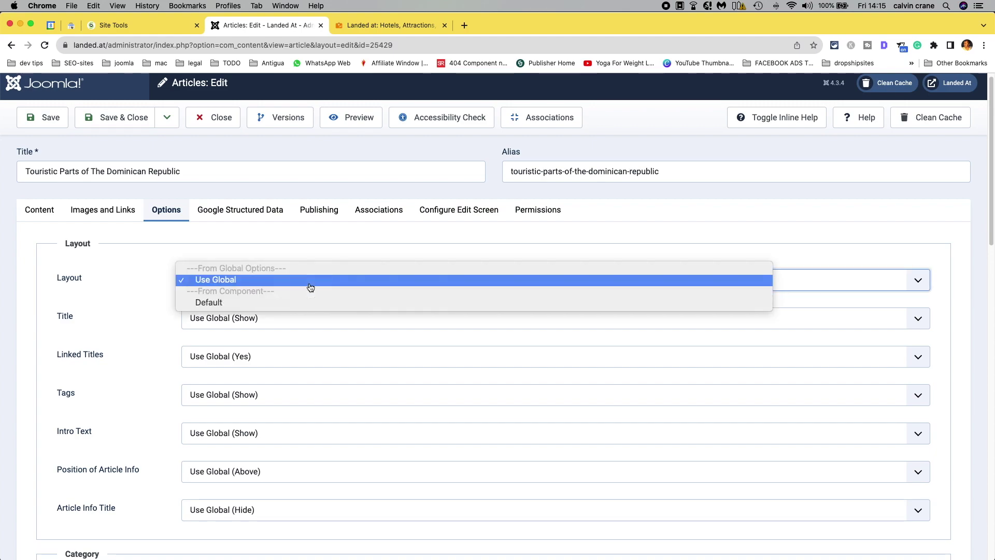
left_click(215, 303)
left_click(233, 282)
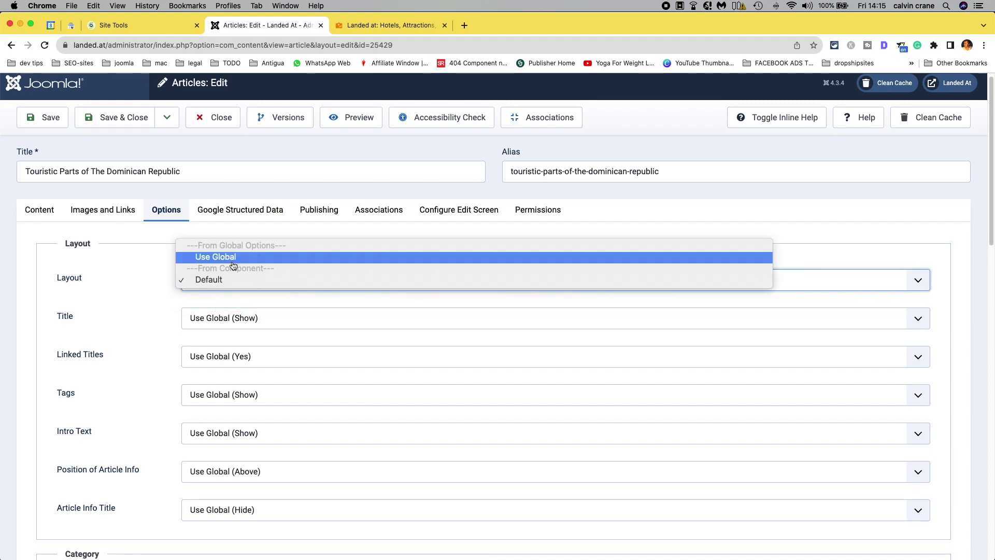
left_click(232, 258)
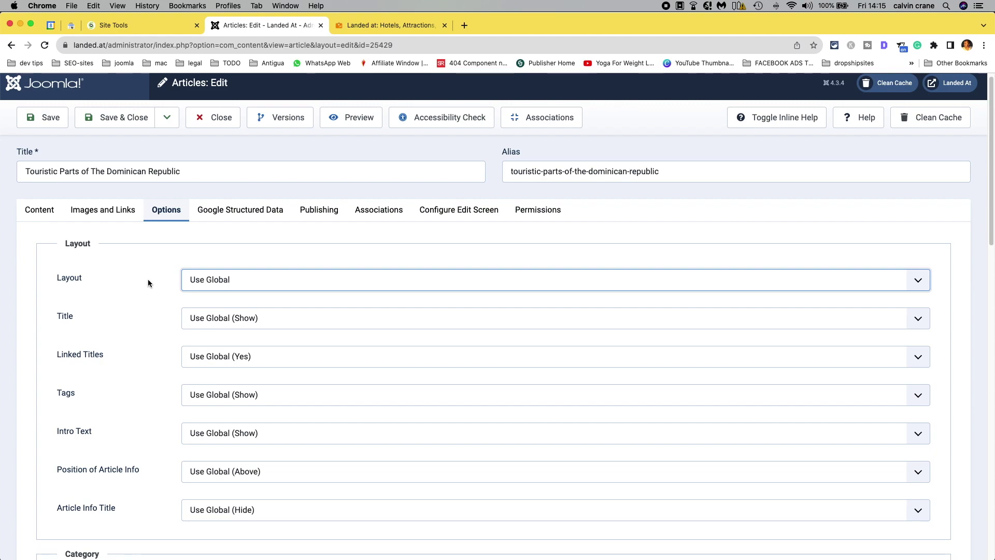
left_click(243, 280)
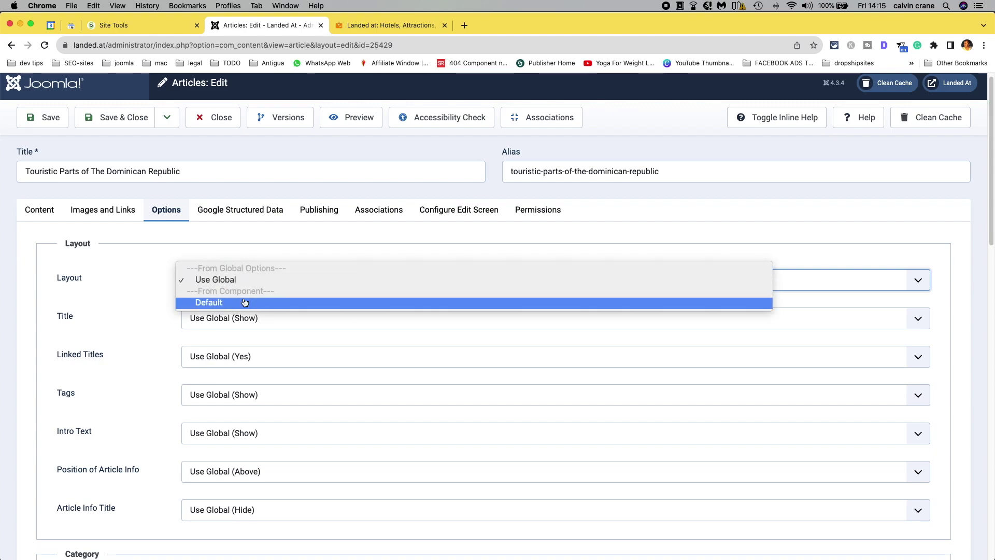
left_click(187, 280)
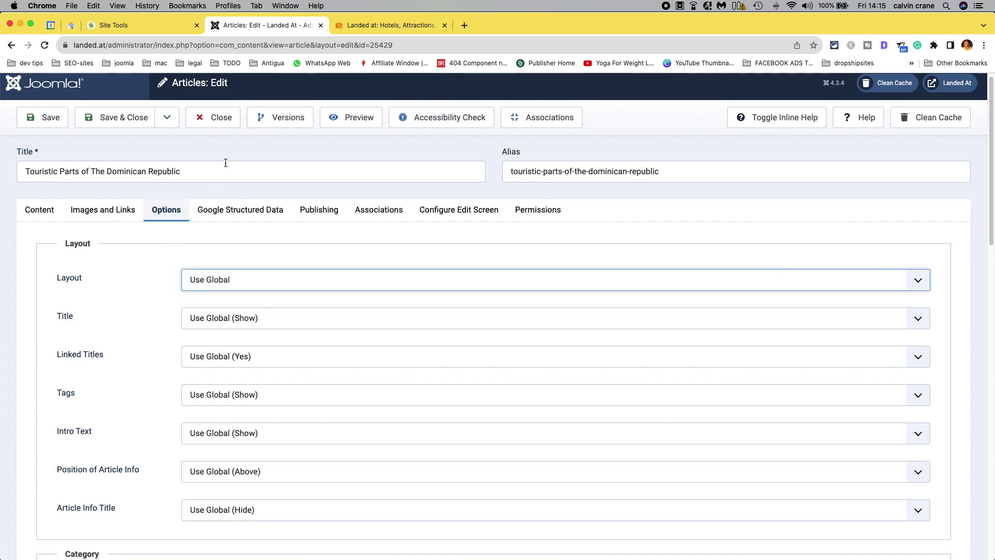
left_click(222, 120)
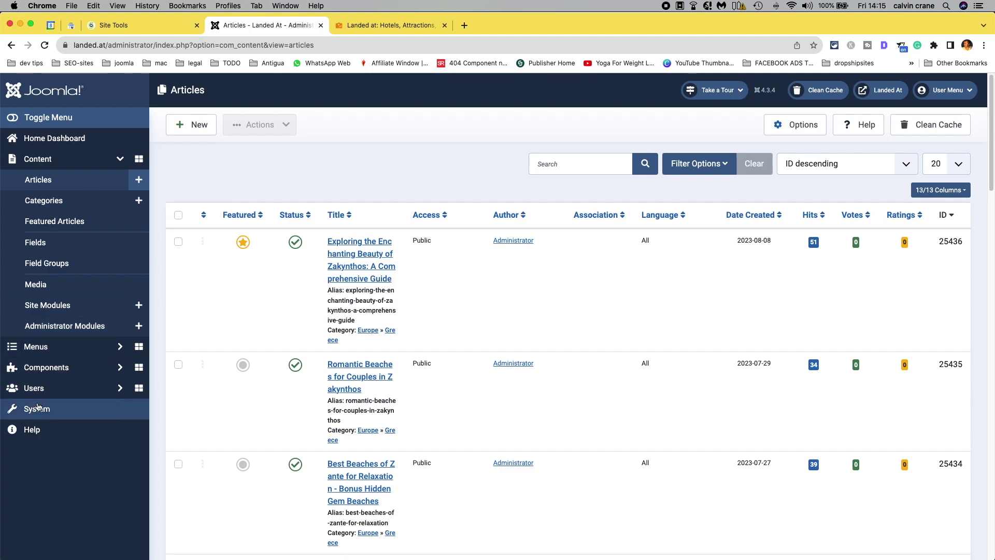
Go to System > Site Templates and scroll through Cassiopeia and its child templates.
left_click(37, 407)
left_click(197, 328)
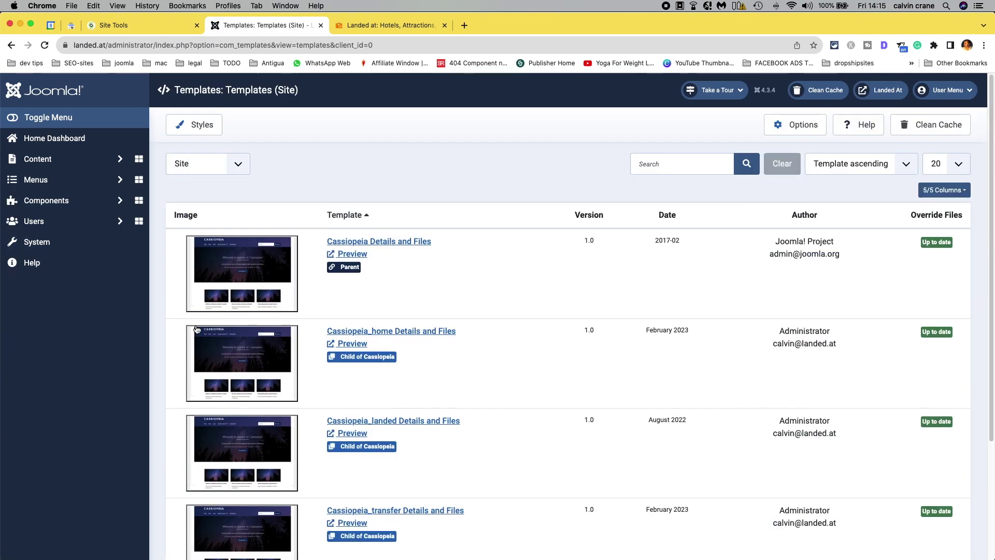
scroll(505, 398, "down", 1)
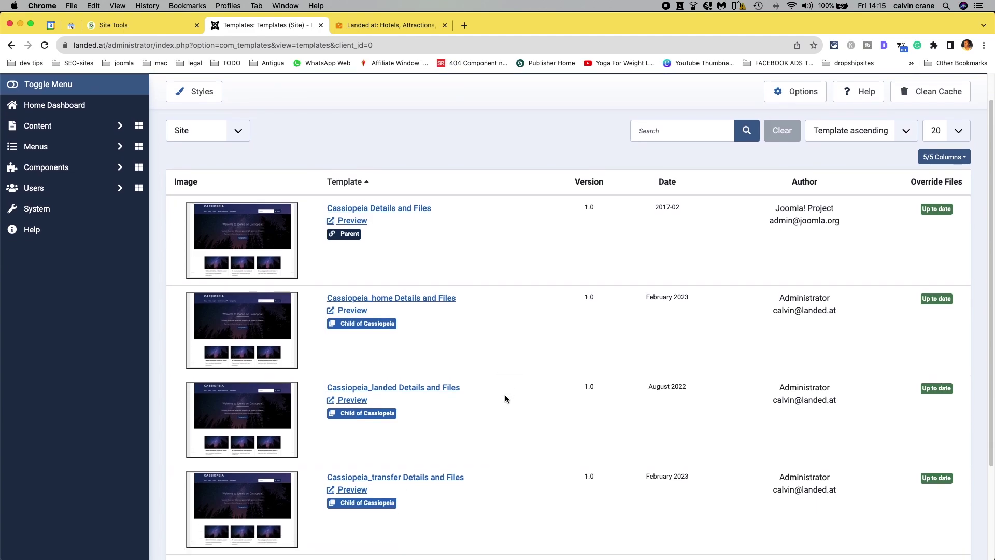
scroll(505, 397, "down", 1)
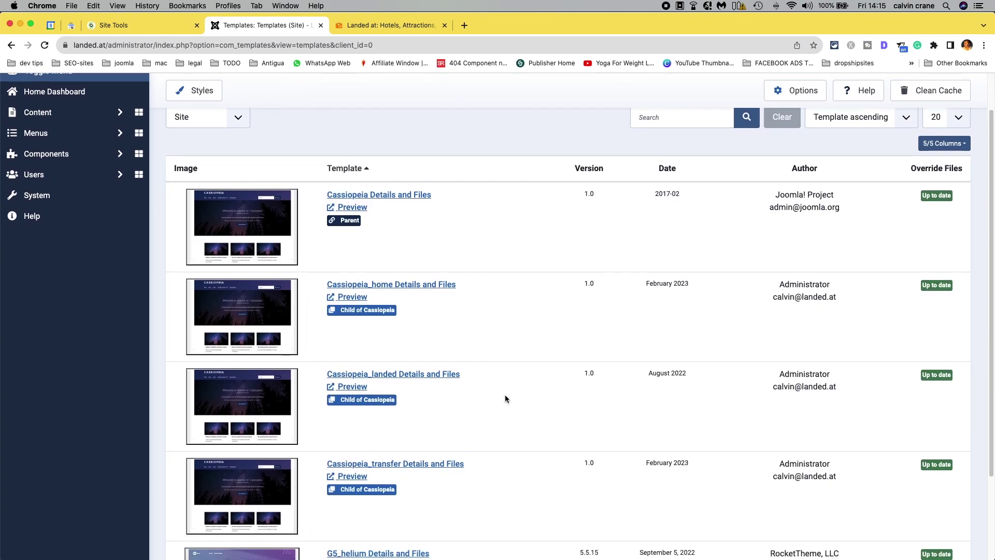
scroll(505, 399, "down", 1)
scroll(505, 398, "down", 1)
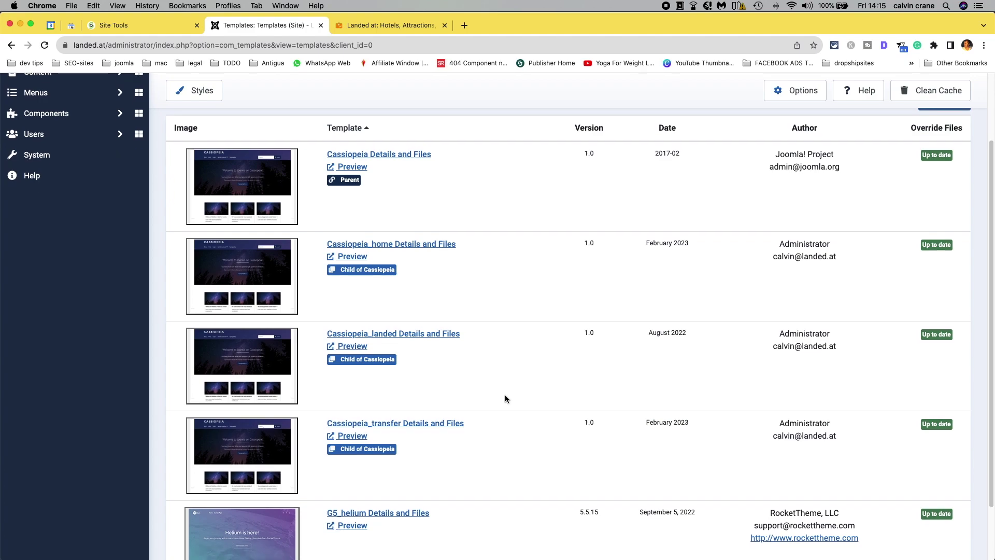
scroll(505, 398, "up", 2)
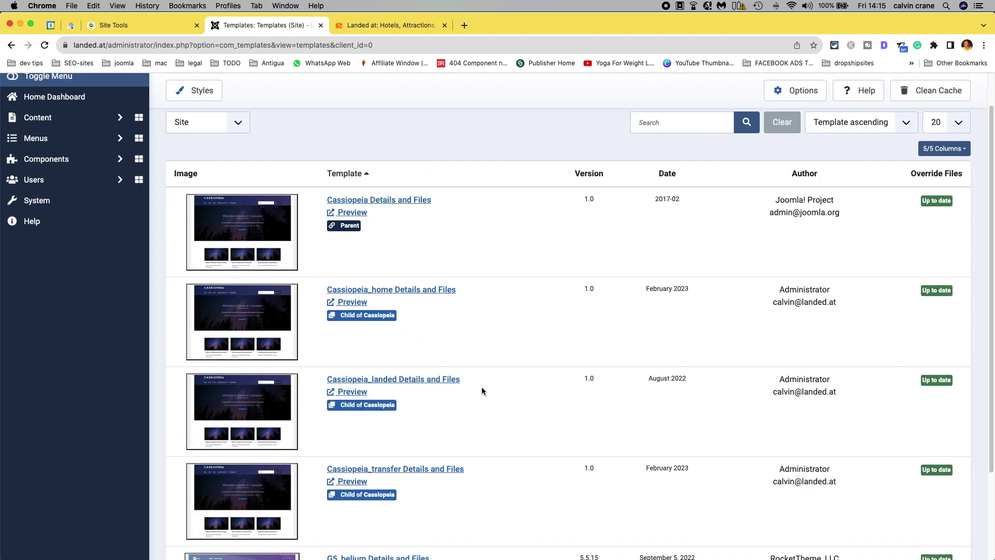
scroll(481, 396, "up", 2)
Inspect the cassiopeia_default - Default style unchanged, then return to the site templates list.
left_click(191, 129)
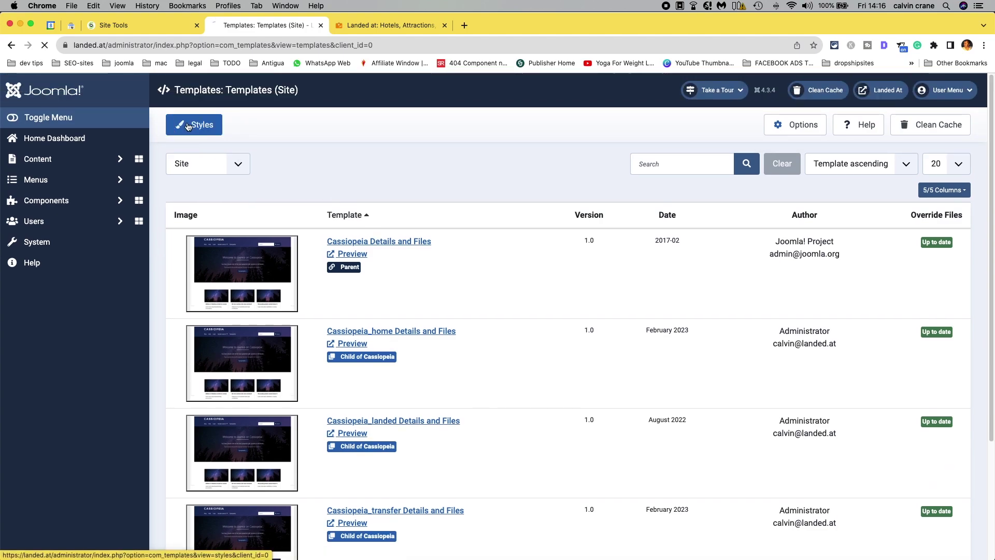
scroll(411, 458, "down", 1)
scroll(412, 458, "down", 1)
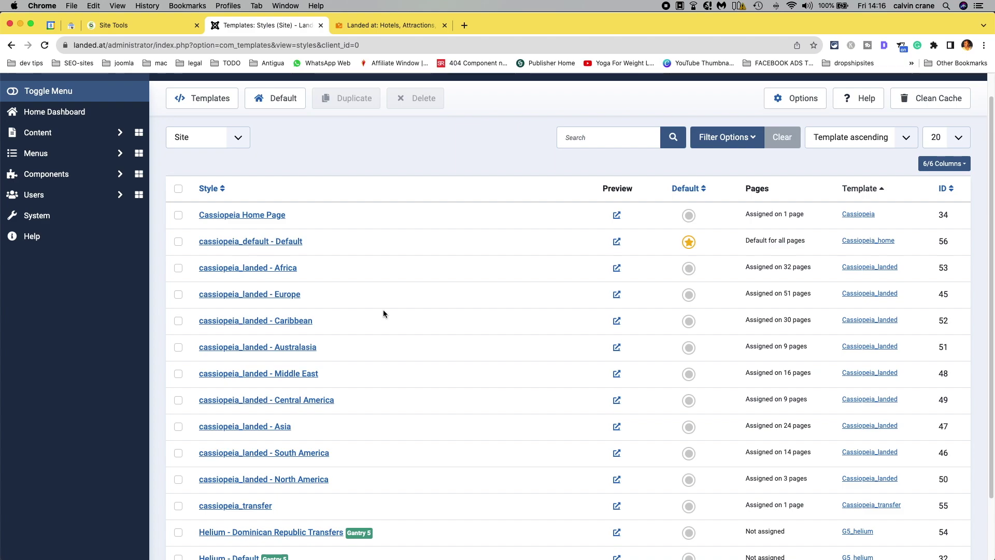
scroll(413, 389, "down", 1)
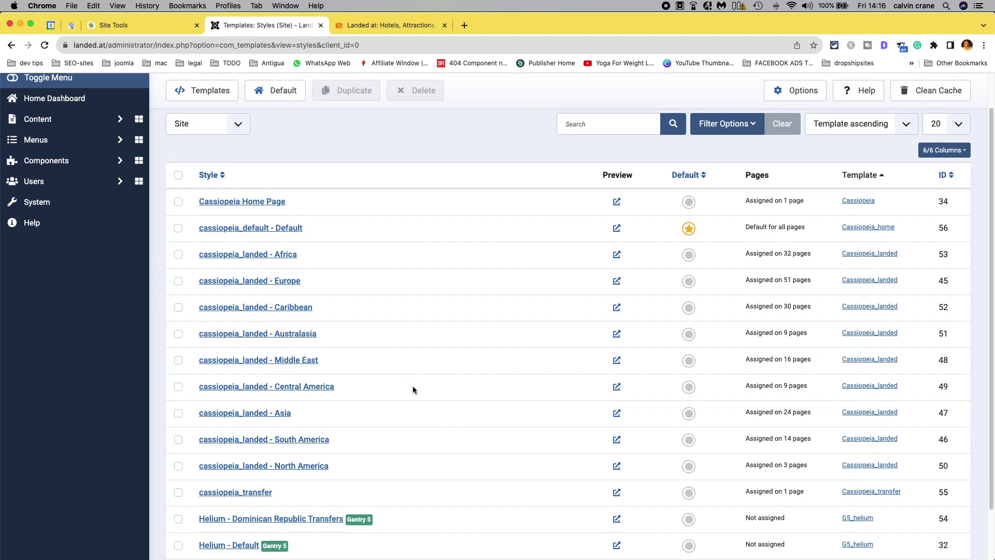
scroll(413, 389, "down", 1)
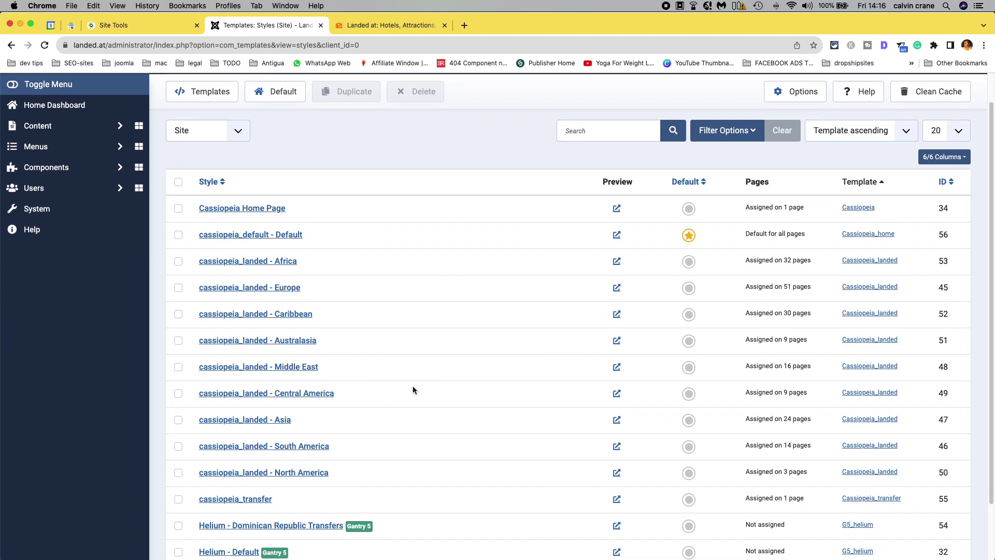
left_click(234, 236)
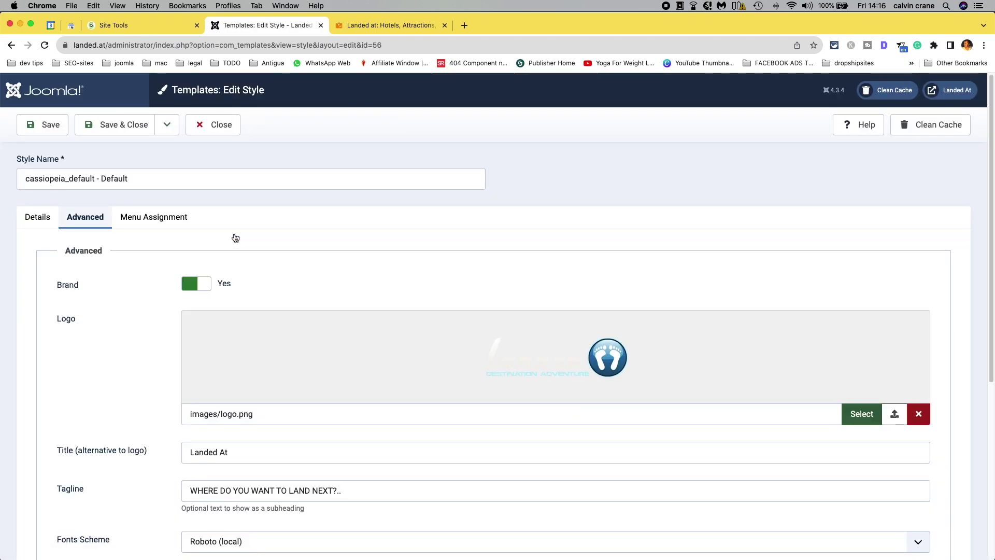
left_click(218, 125)
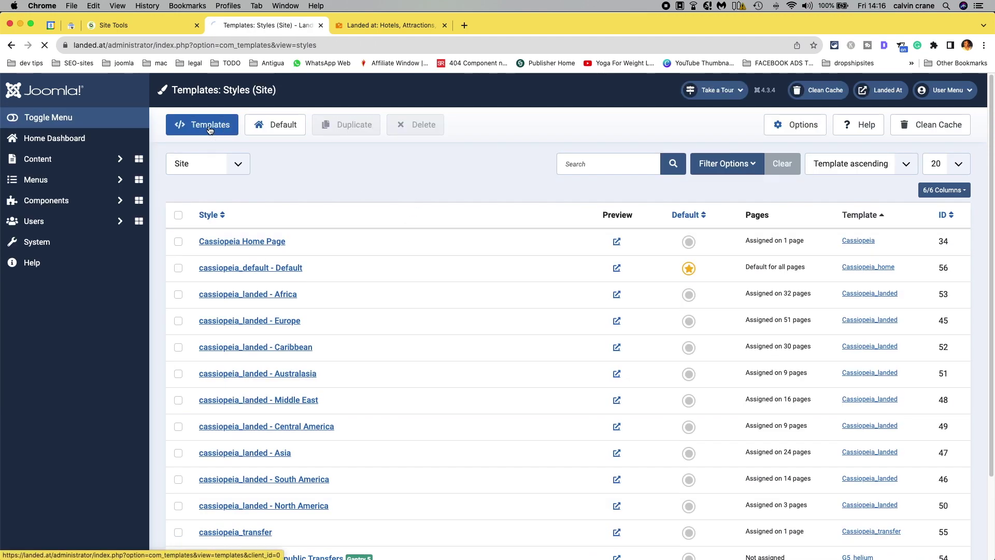
left_click(209, 130)
Scroll the templates list and open Cassiopeia_landed Details and Files.
scroll(483, 385, "down", 1)
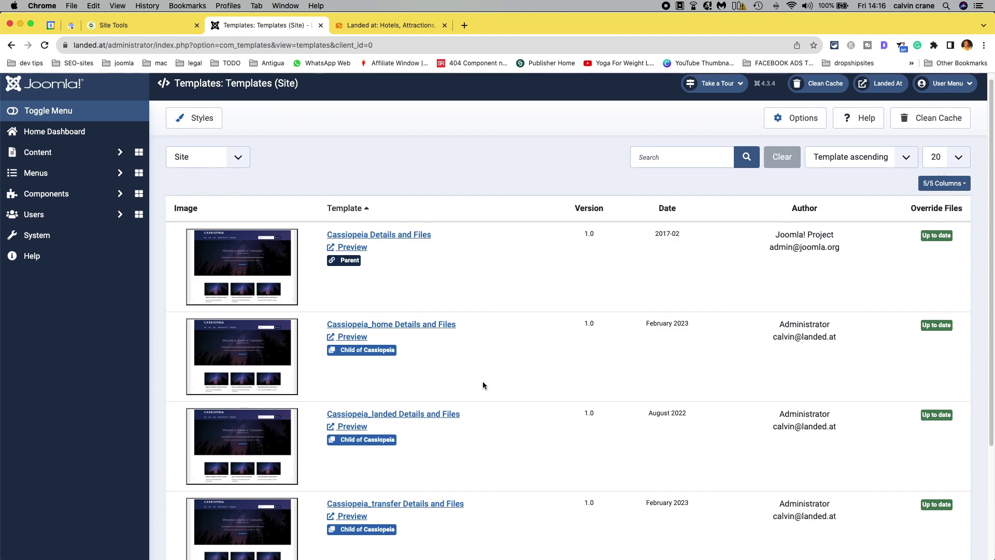
scroll(503, 357, "down", 1)
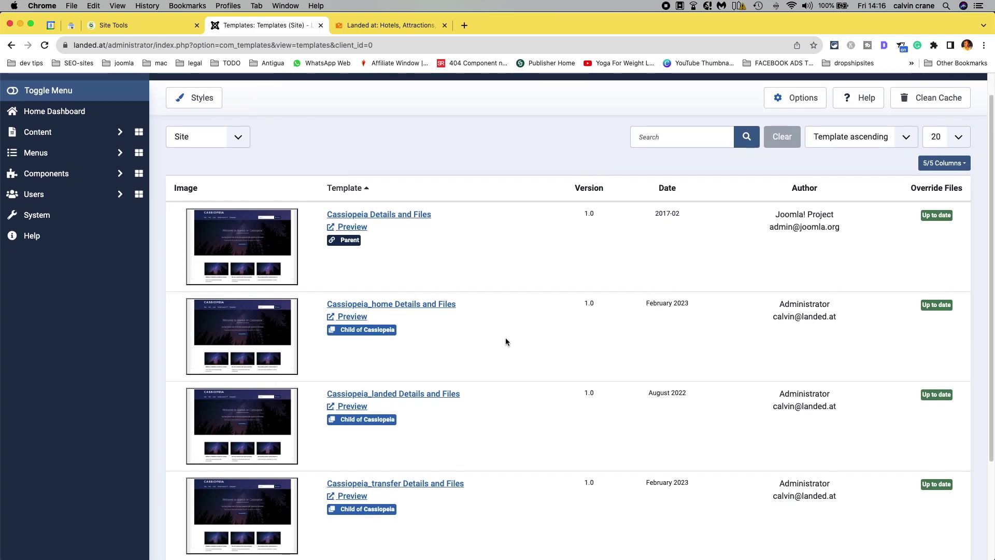
scroll(504, 335, "down", 1)
scroll(503, 334, "down", 4)
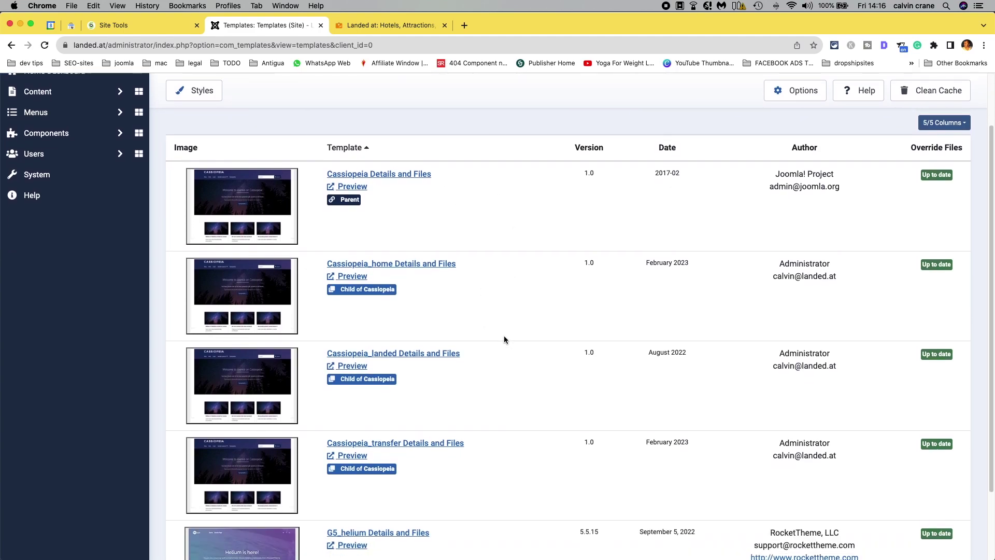
scroll(504, 335, "up", 5)
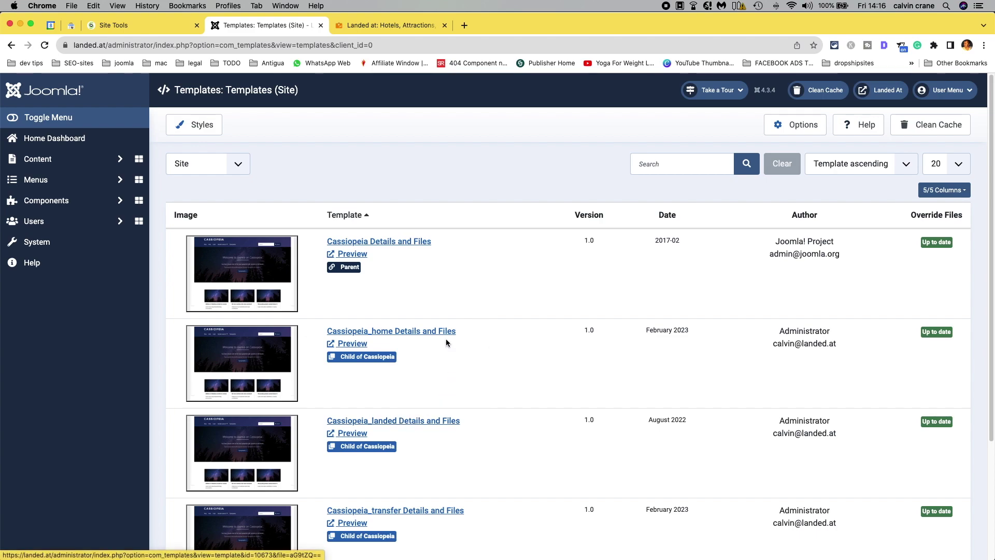
left_click(380, 421)
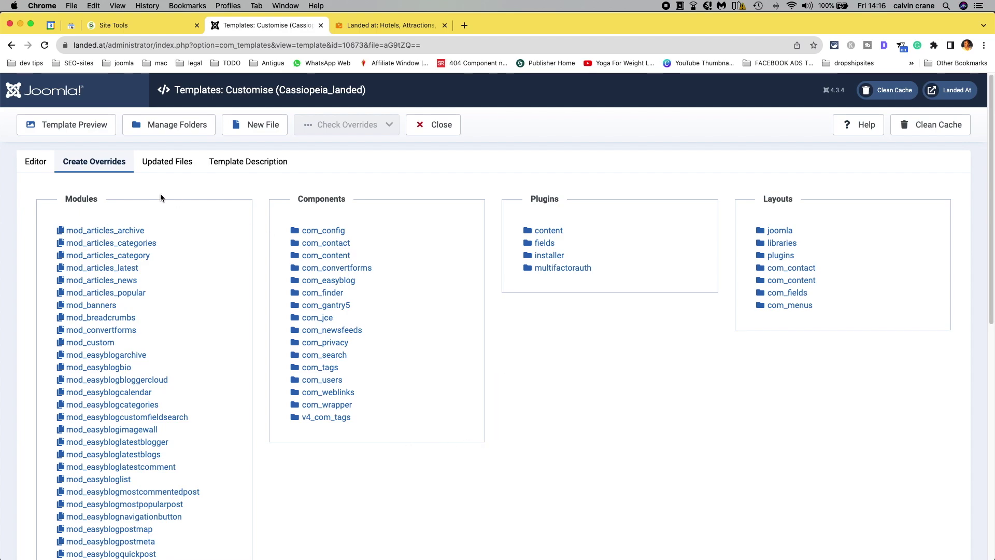
Expand html > com_content > article to reveal default.php and default_links.php.
left_click(36, 161)
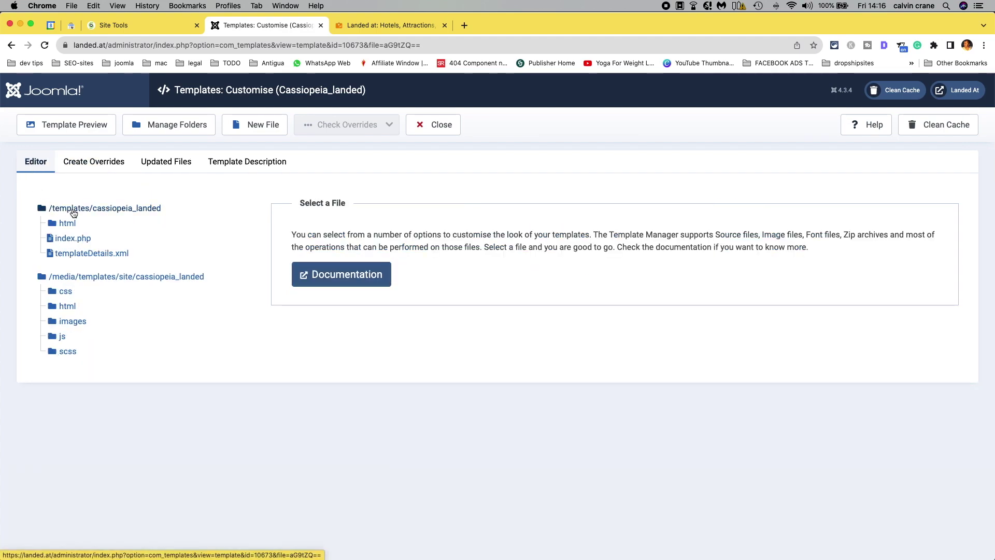
left_click(66, 223)
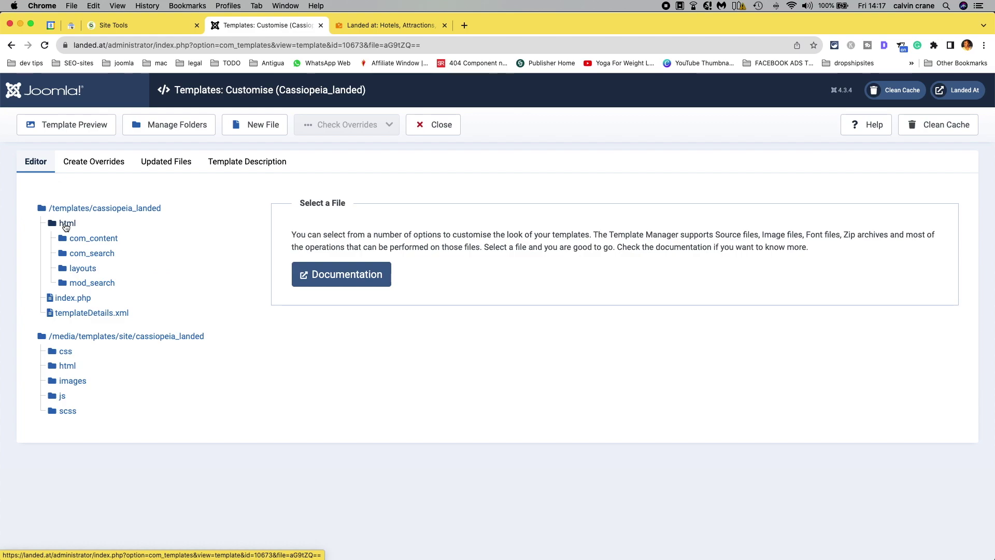
left_click(94, 239)
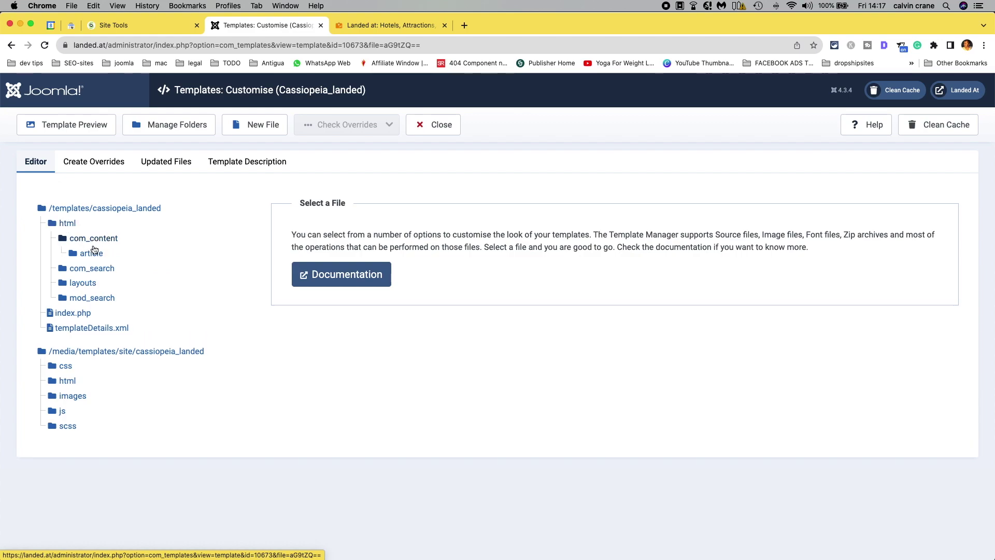
left_click(93, 252)
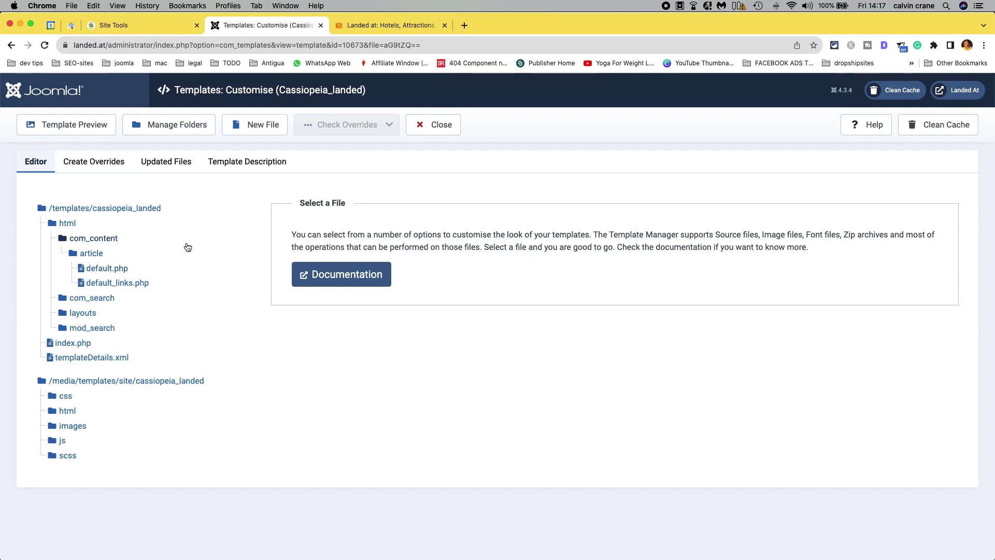
left_click(150, 26)
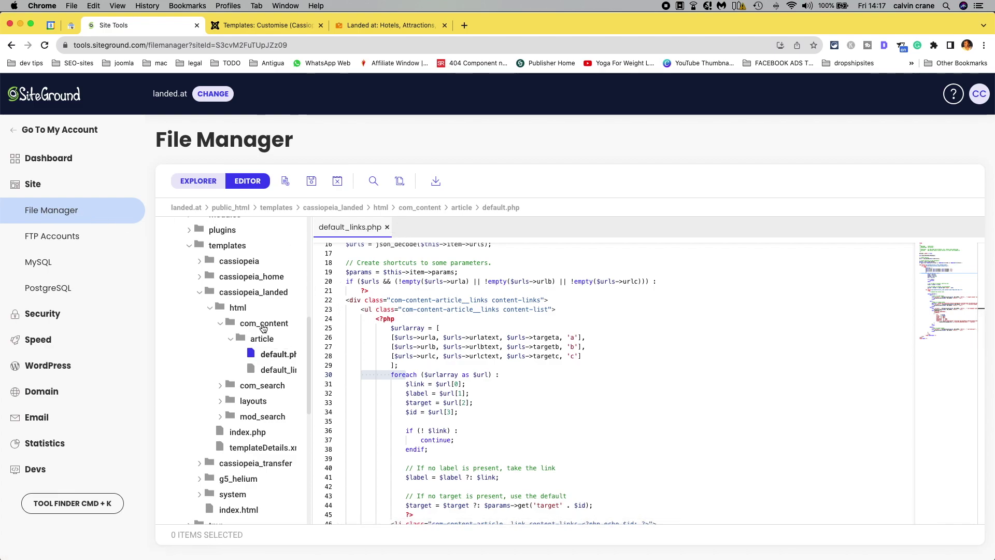
Close default_links.php, check the parent cassiopeia html folder, then select cassiopeia_landed's article default.php.
left_click(207, 294)
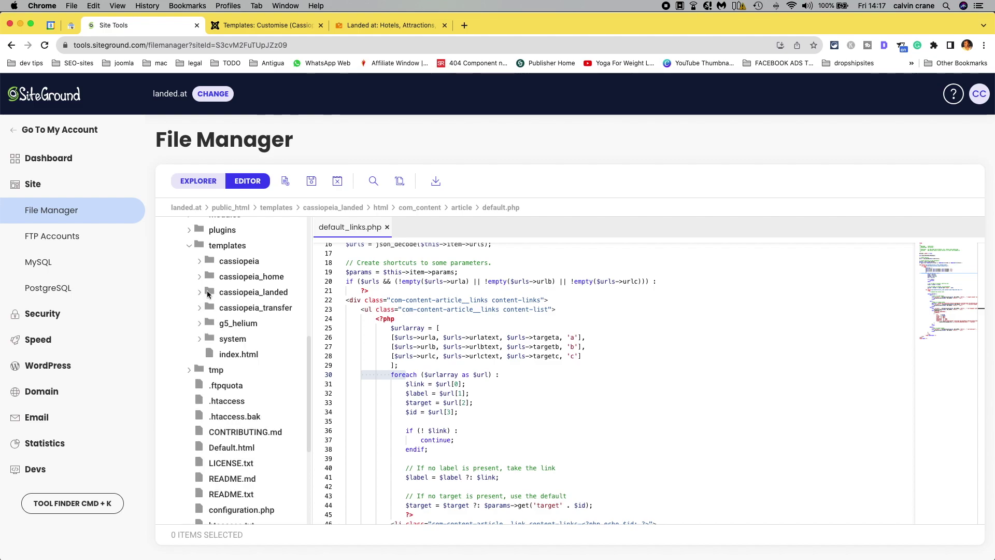
left_click(236, 263)
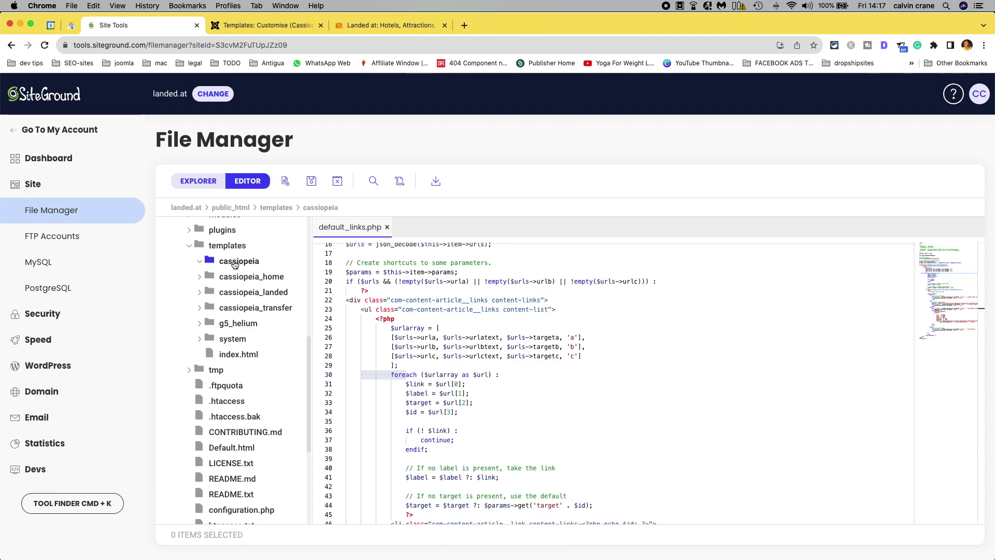
left_click(387, 228)
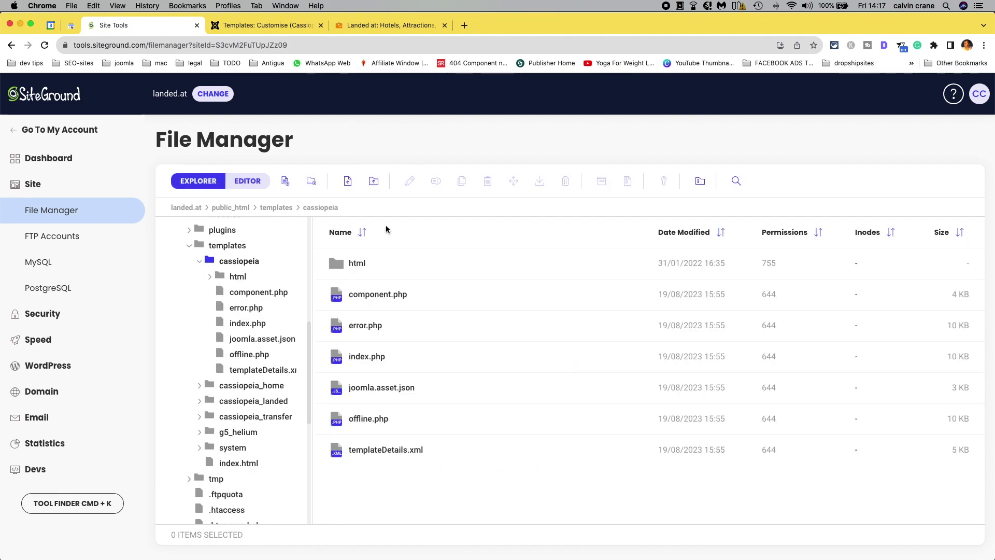
left_click(237, 277)
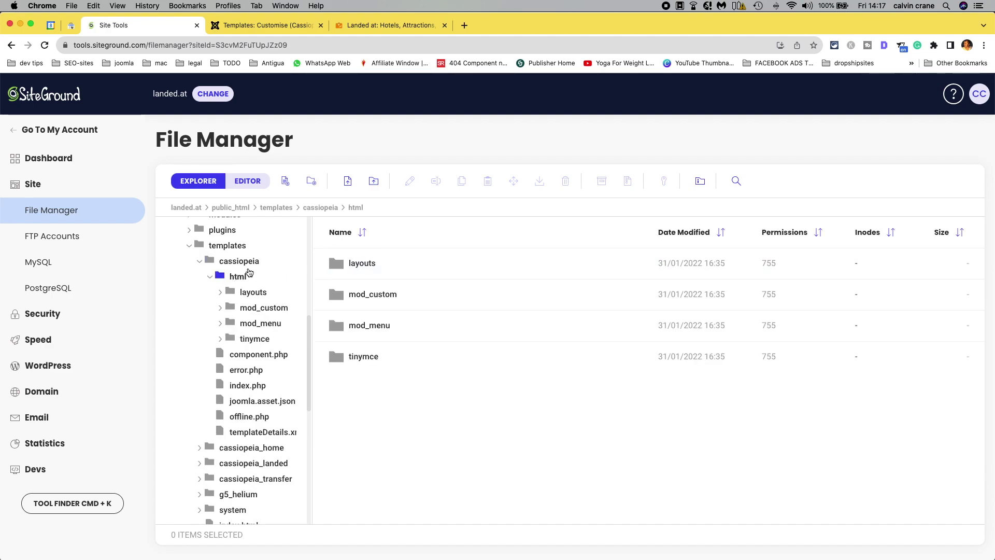
left_click(210, 277)
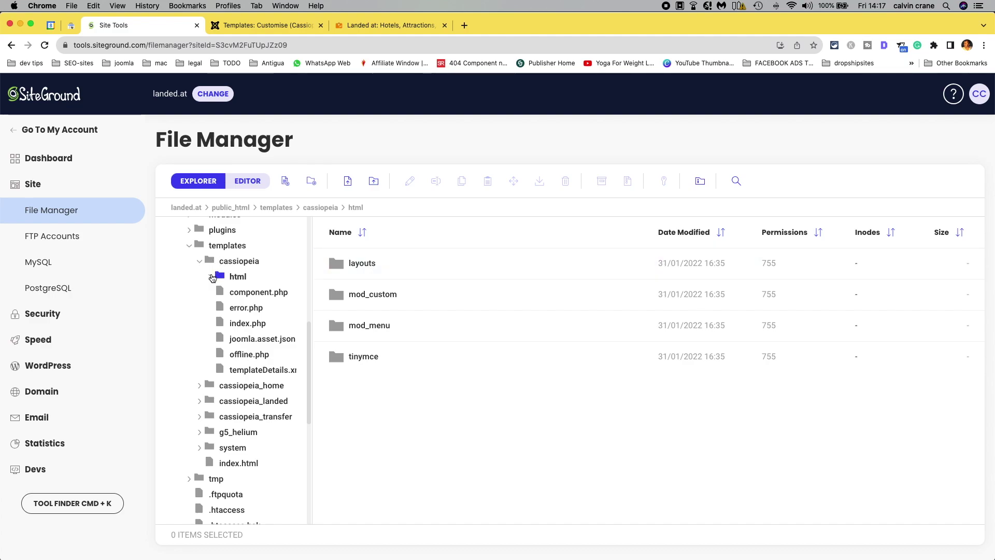
left_click(210, 278)
left_click(210, 278)
left_click(200, 261)
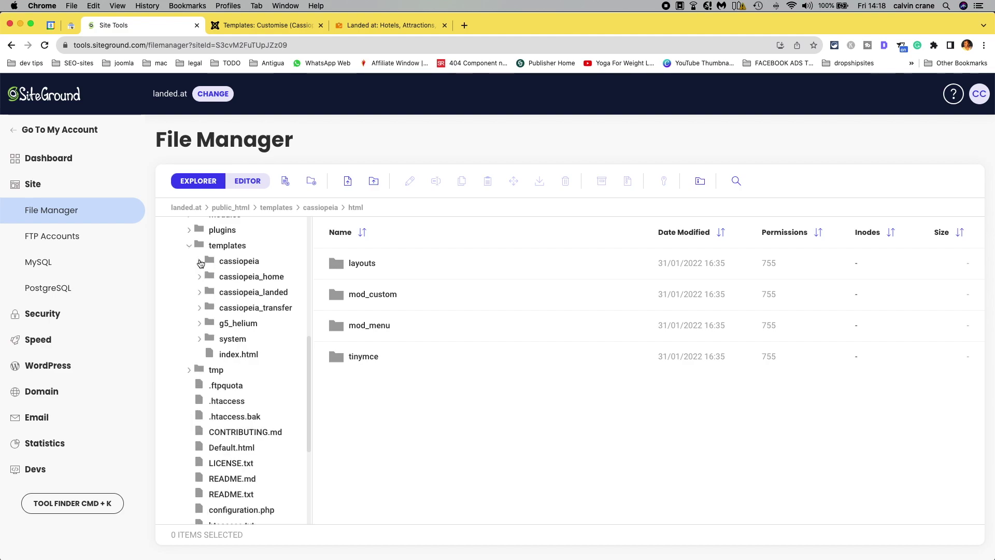
left_click(226, 293)
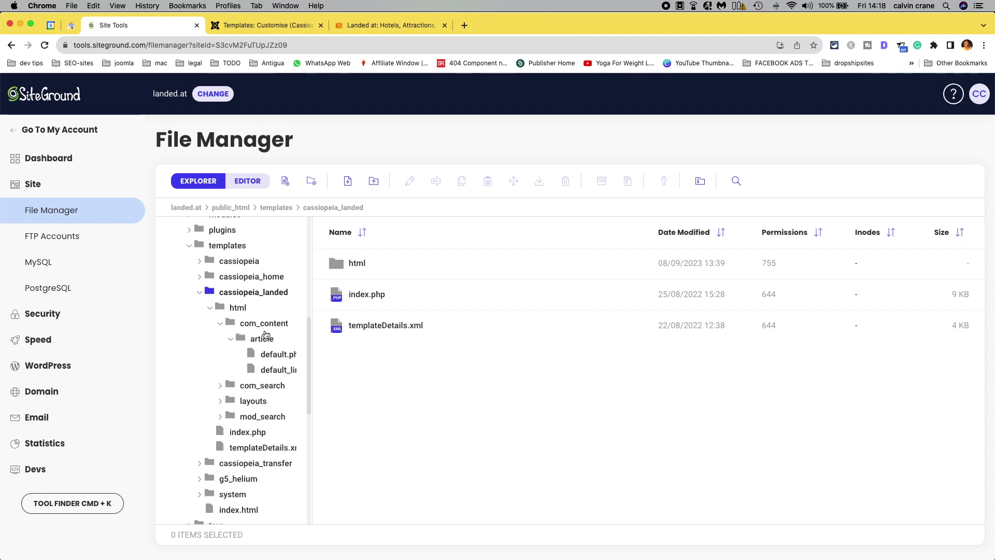
left_click(268, 357)
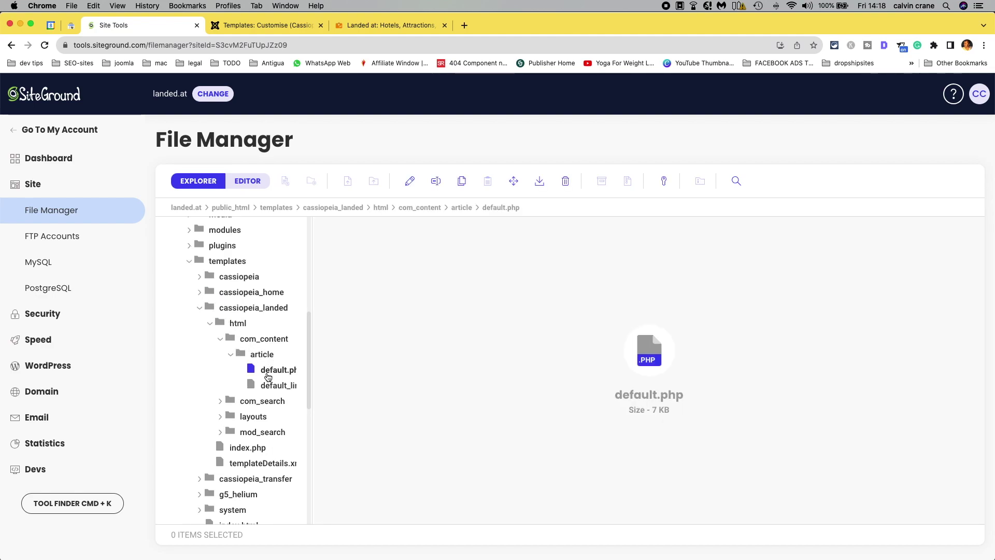
Rename cassiopeia_landed's article override default.php to seo-friendly.php.
double_click(268, 376)
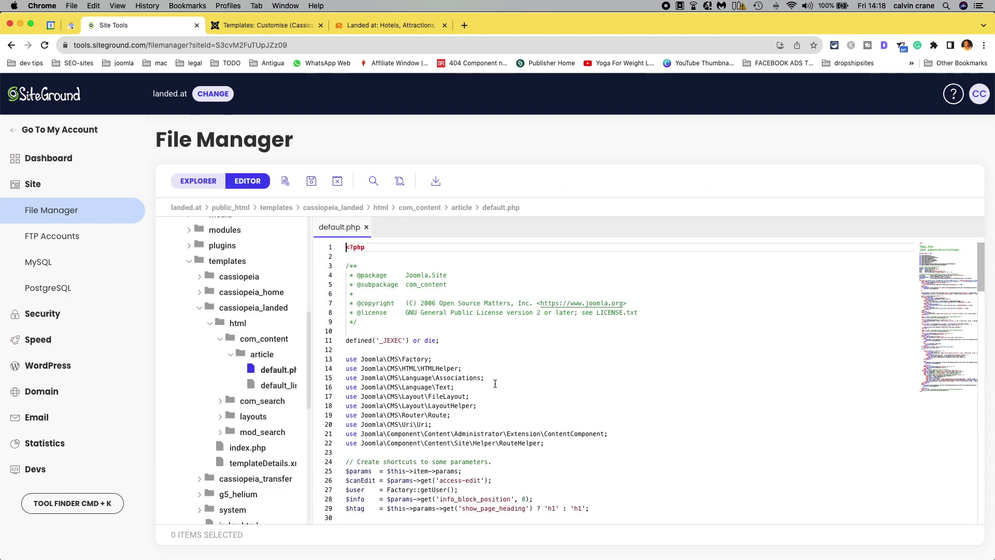
right_click(275, 371)
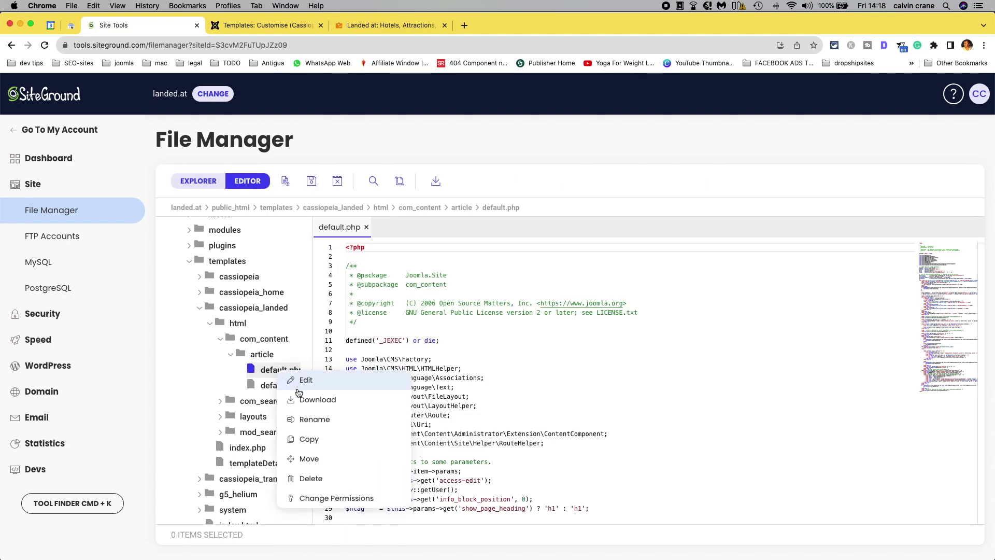
left_click(309, 420)
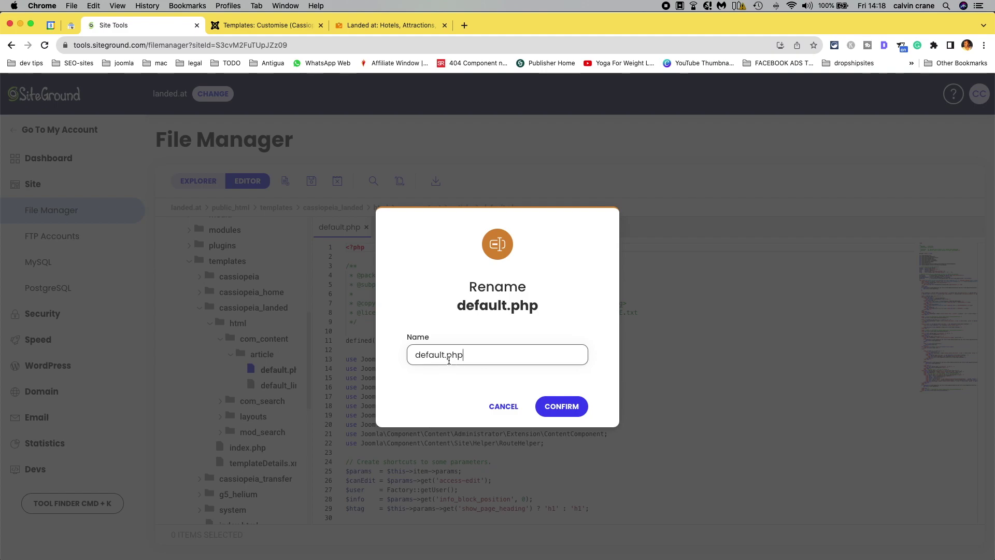
double_click(446, 356)
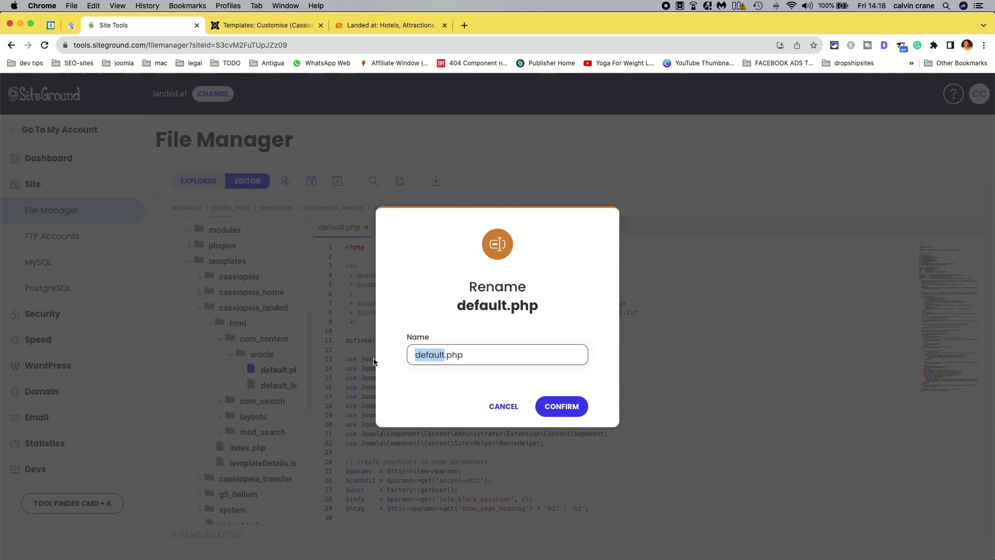
type("seo-friend")
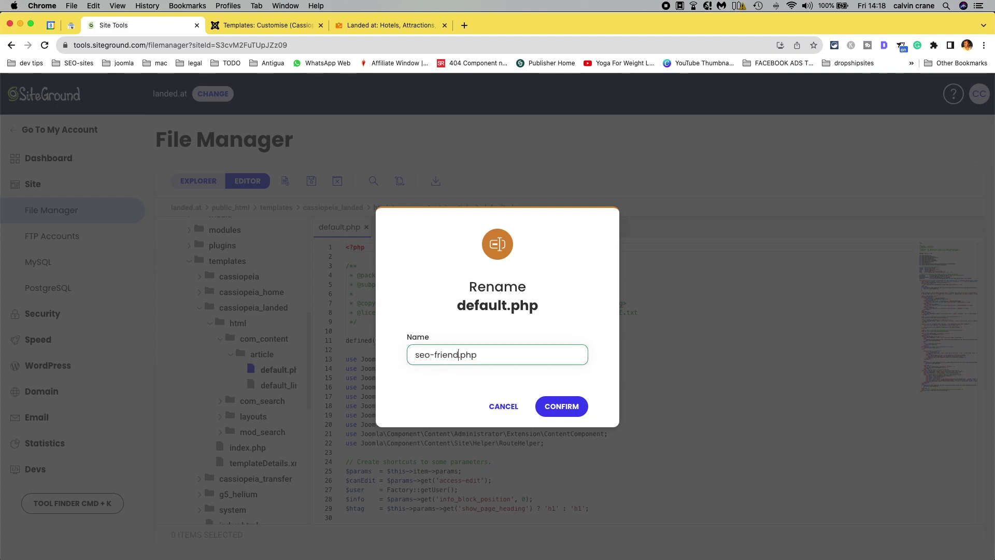
type("ly")
left_click(578, 407)
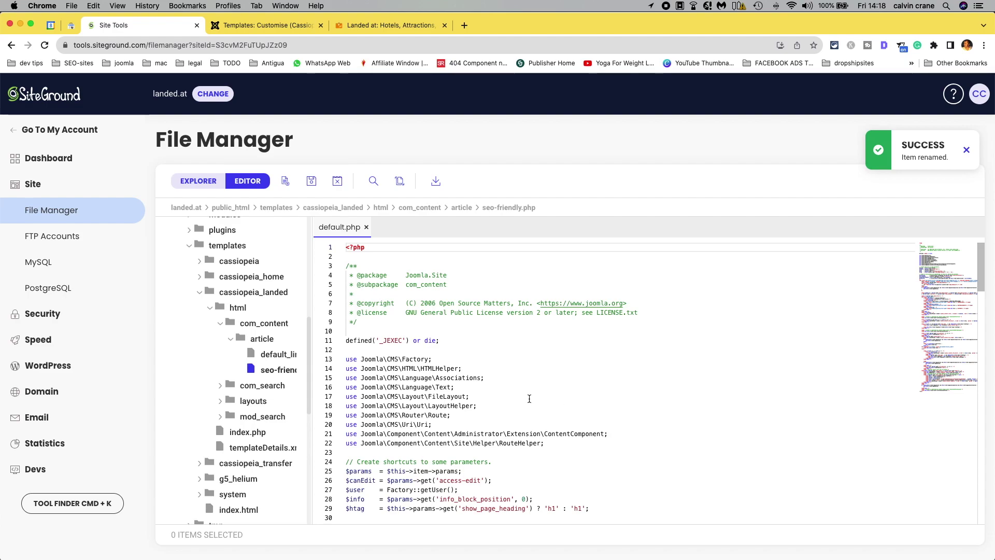
left_click(263, 25)
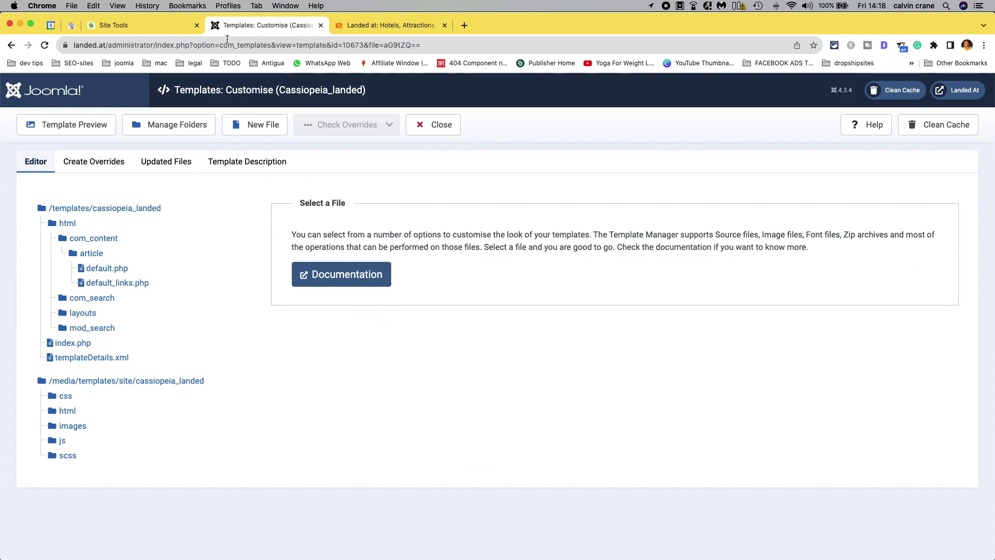
On the live site, go to Europe › Greece and open the Zakynthos guide article.
left_click(392, 24)
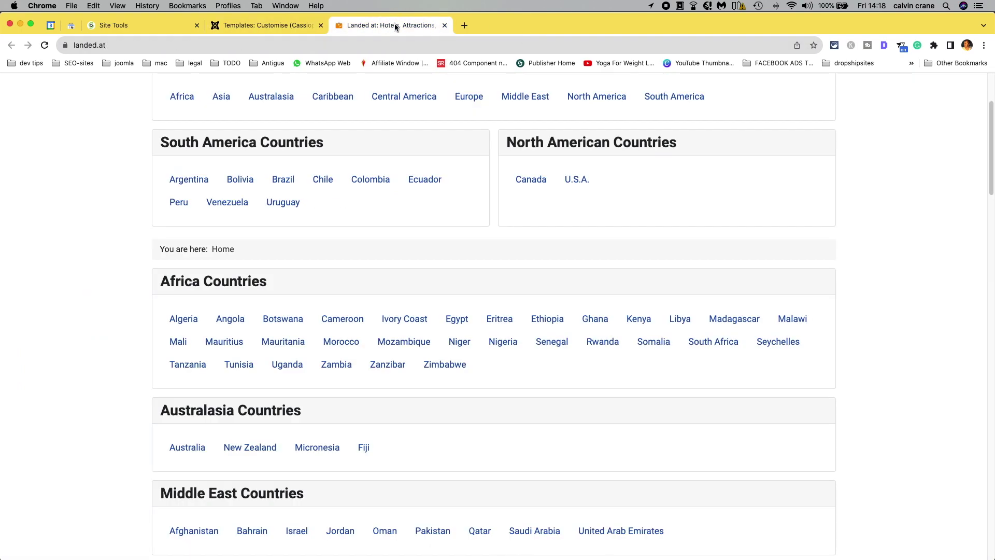
scroll(165, 293, "down", 3)
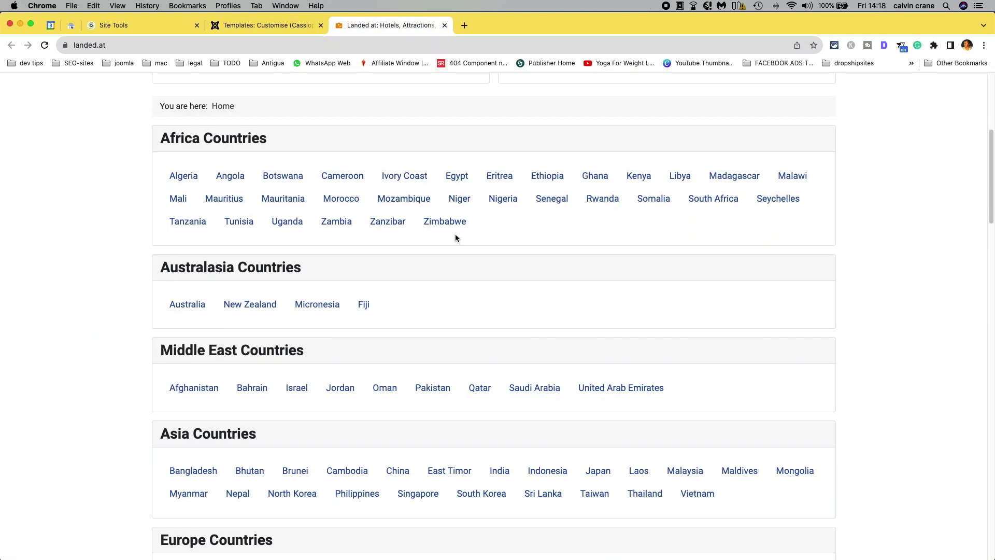
scroll(458, 238, "down", 4)
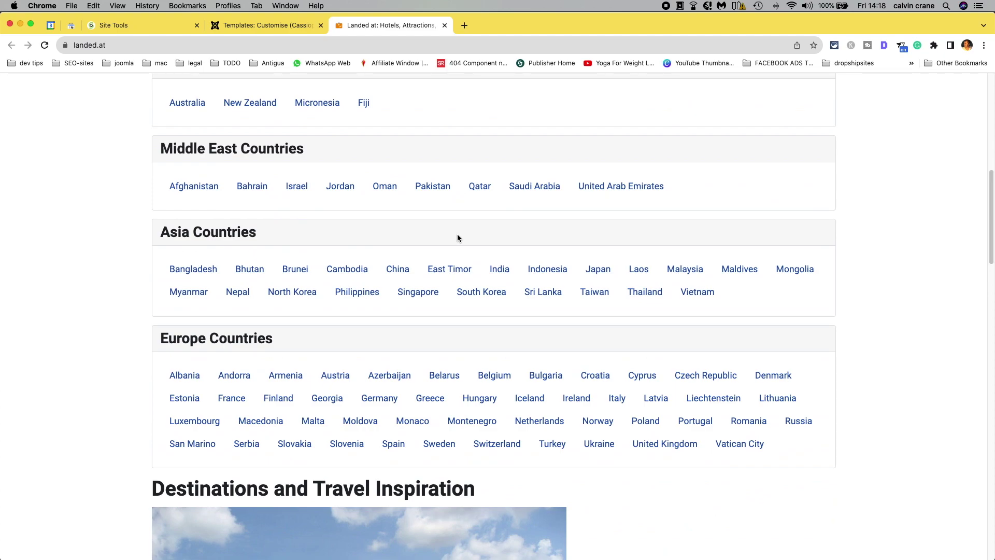
scroll(457, 235, "up", 7)
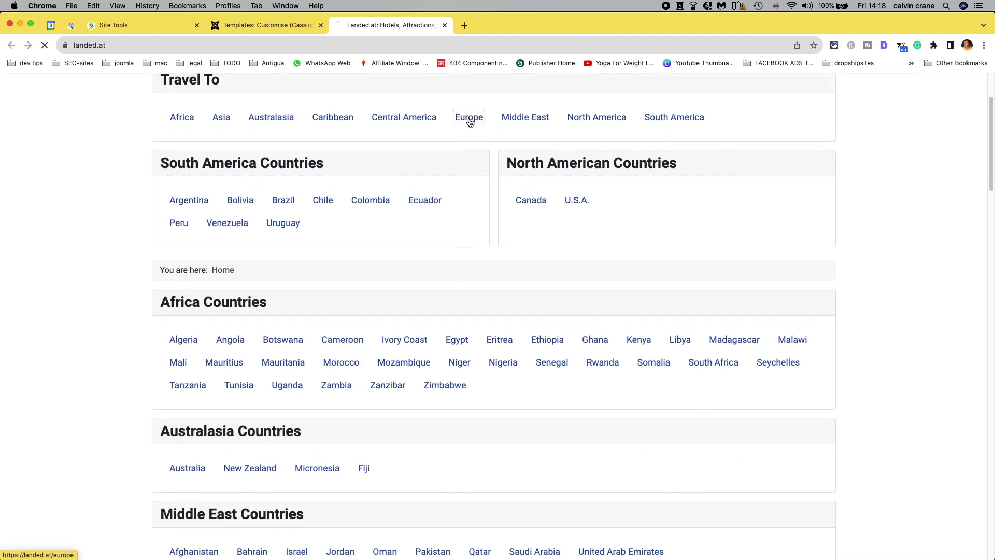
left_click(470, 120)
scroll(162, 335, "down", 5)
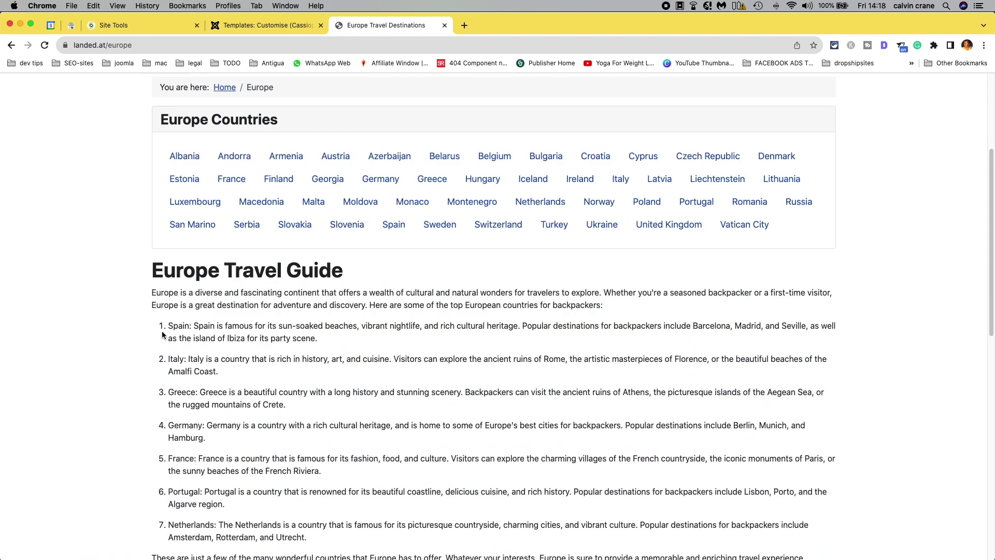
left_click(430, 179)
scroll(166, 333, "down", 7)
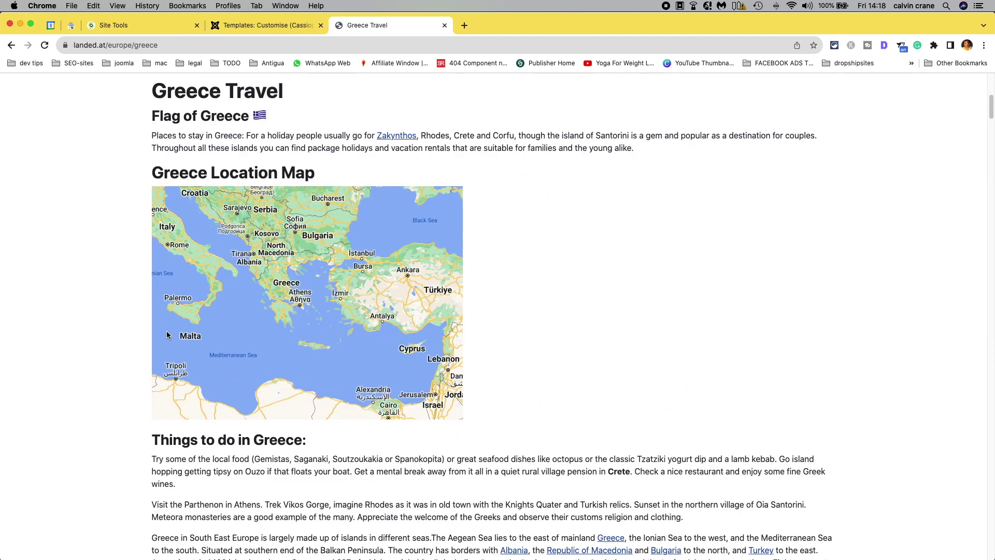
scroll(166, 334, "down", 15)
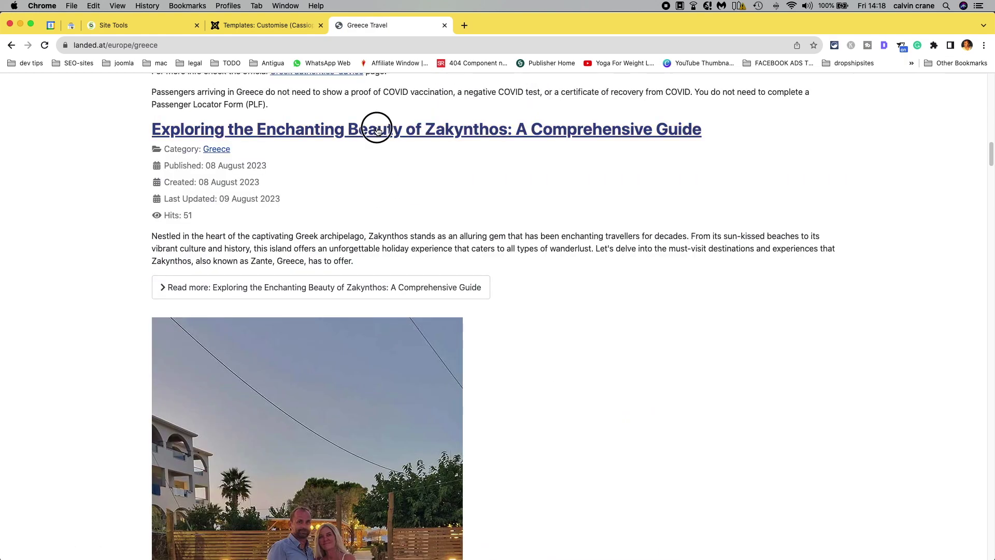
left_click(378, 129)
scroll(114, 418, "down", 3)
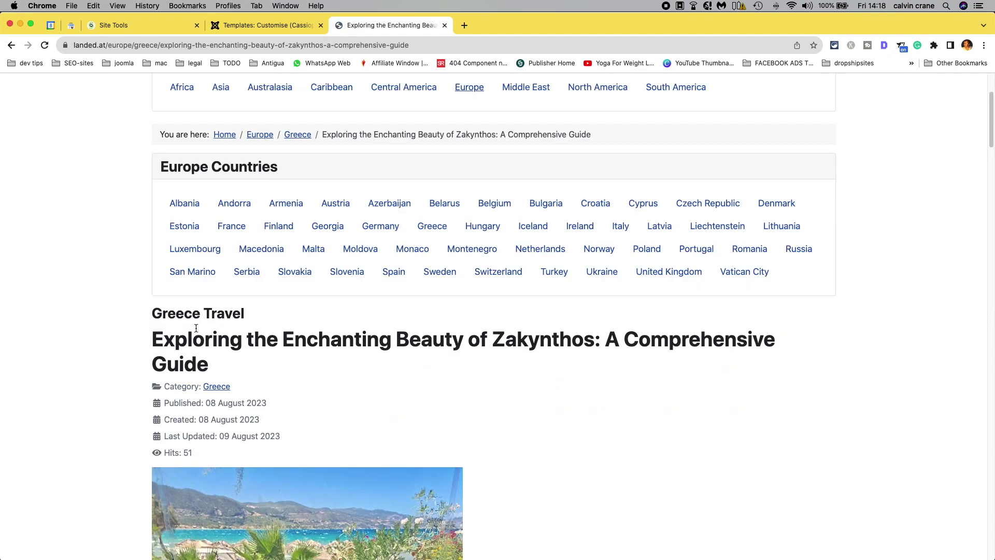
Inspect the Greece Travel heading in DevTools, showing it is an h3.
key("super+alt+i")
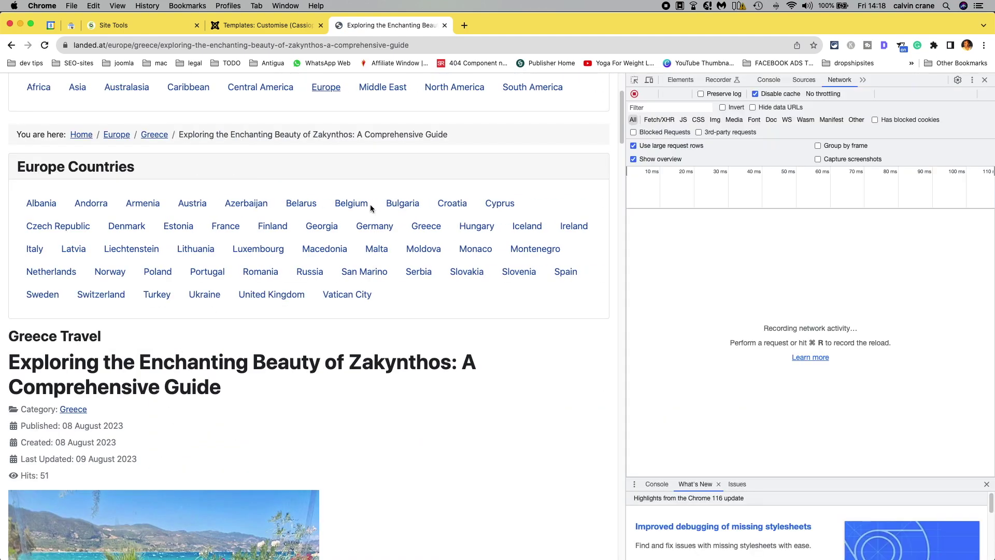
left_click(635, 81)
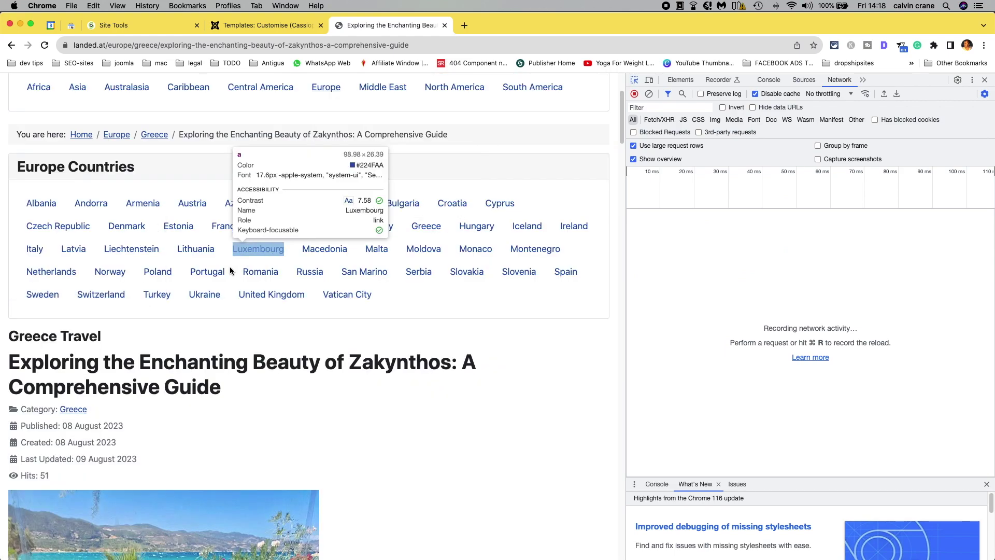
left_click(98, 337)
left_click(253, 24)
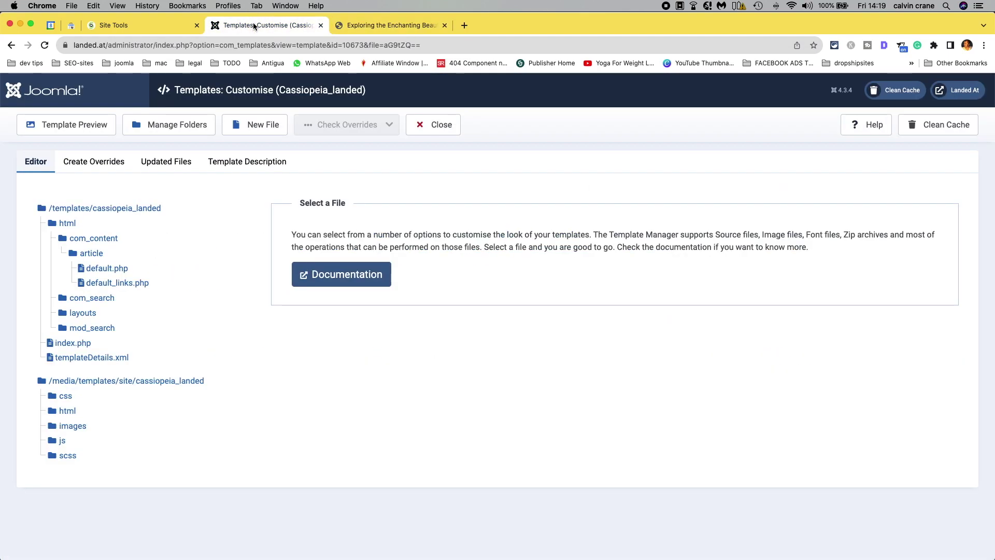
Clean the Joomla cache, reload the Zakynthos article, and inspect the Greece Travel heading.
left_click(894, 91)
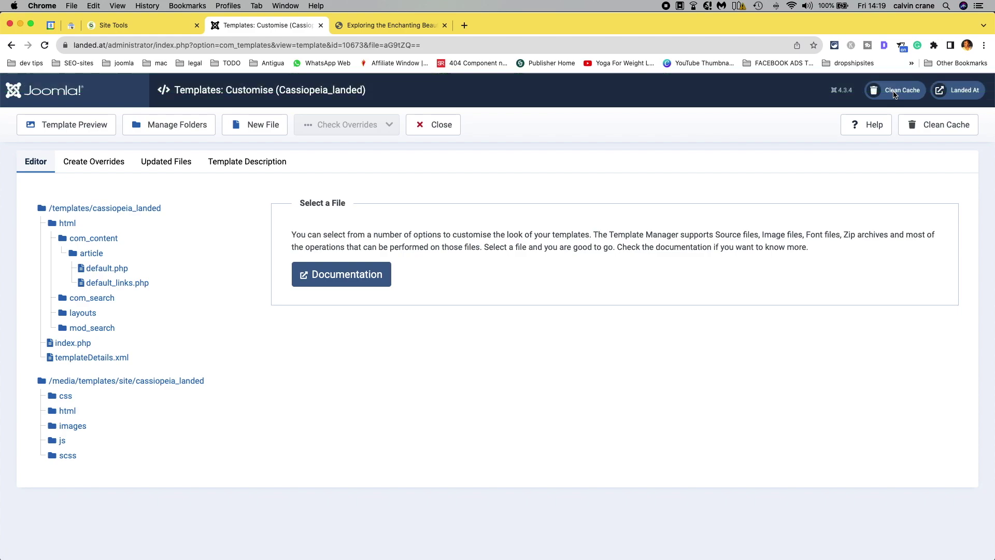
left_click(388, 26)
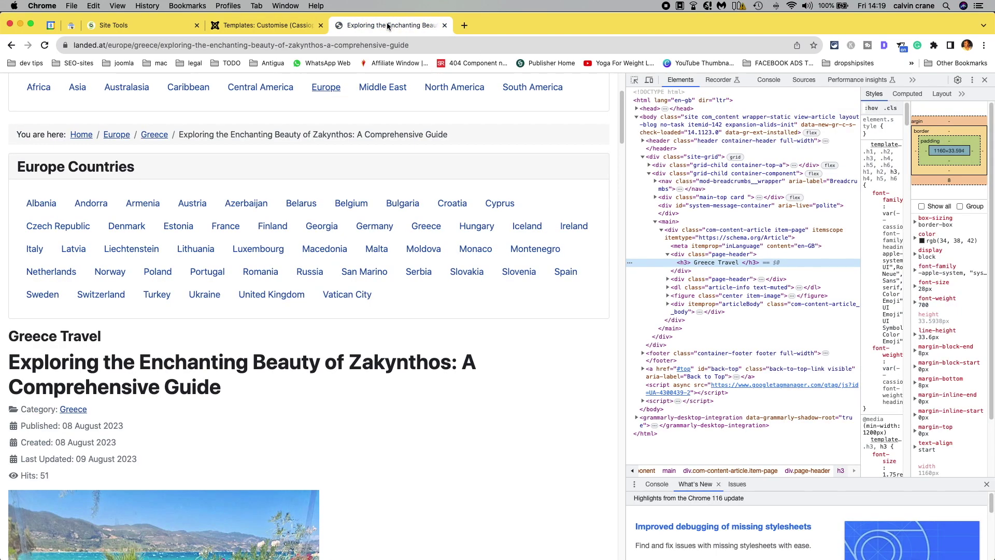
left_click(45, 47)
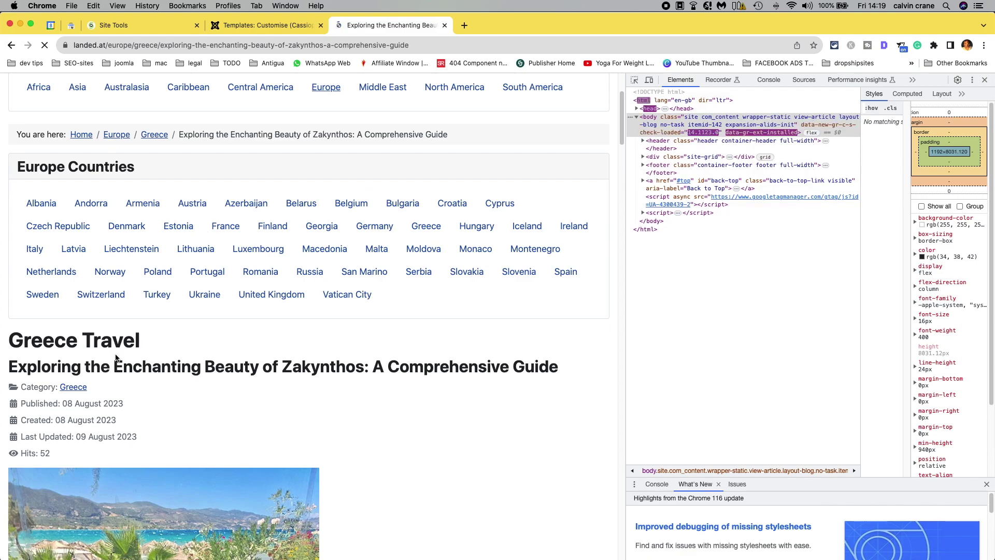
key("super+shift+c")
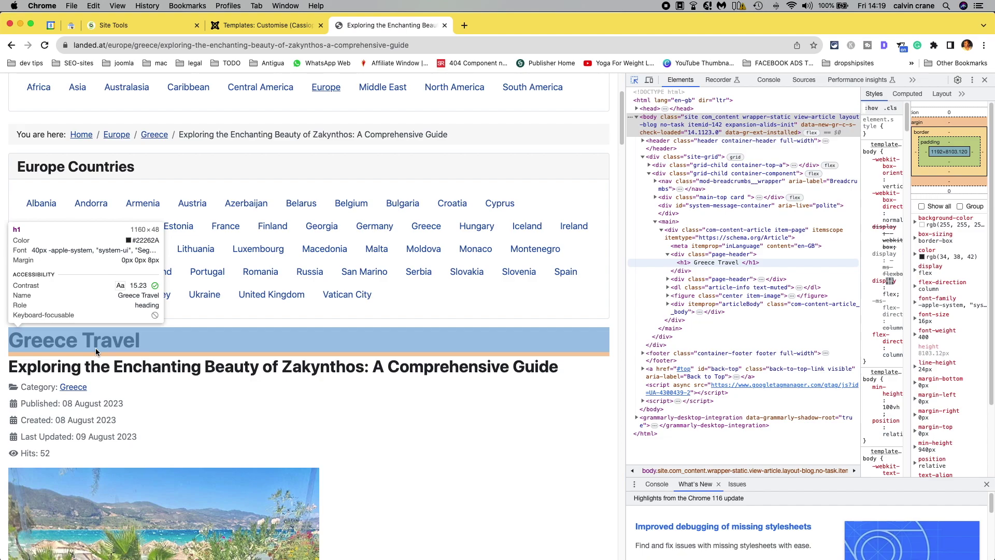
Leave the template customisation screen and go to the Content > Articles list.
left_click(259, 26)
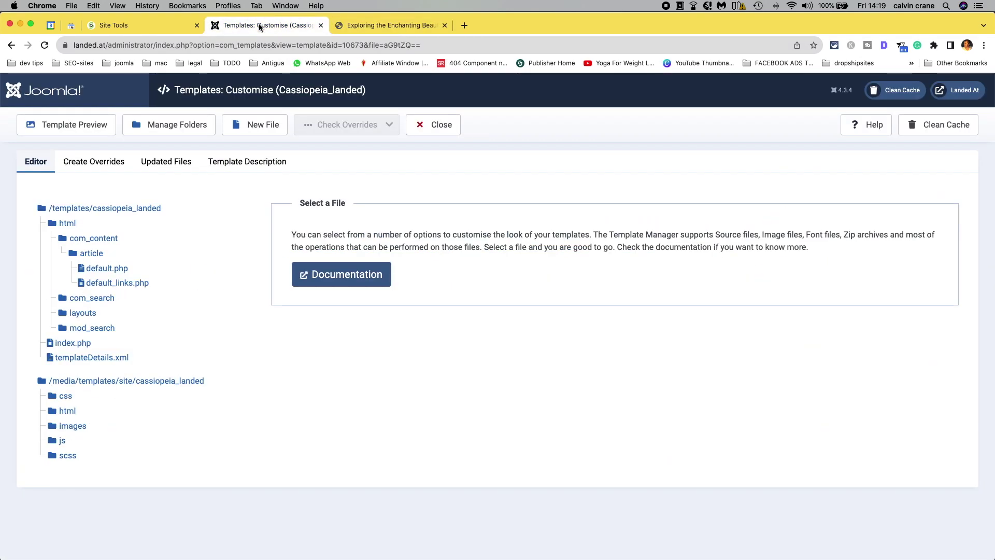
left_click(432, 131)
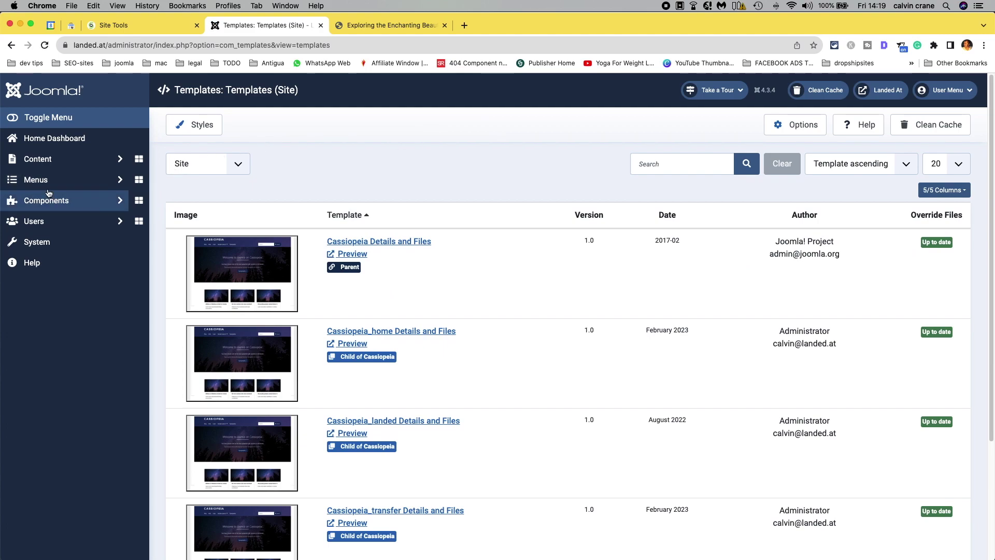
left_click(47, 158)
left_click(47, 180)
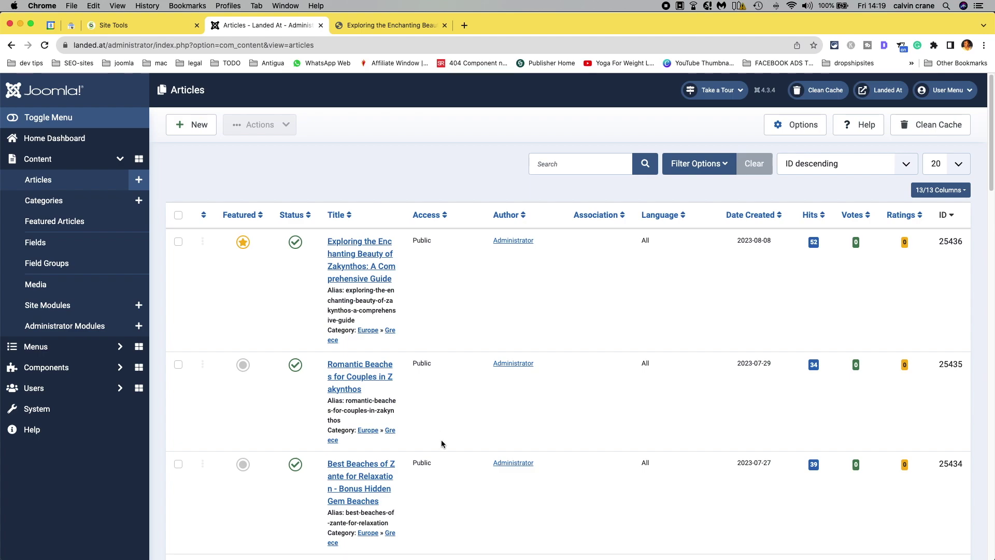
Set the Touristic Parts of The Dominican Republic article's layout to seo-friendly and save it.
scroll(441, 443, "down", 5)
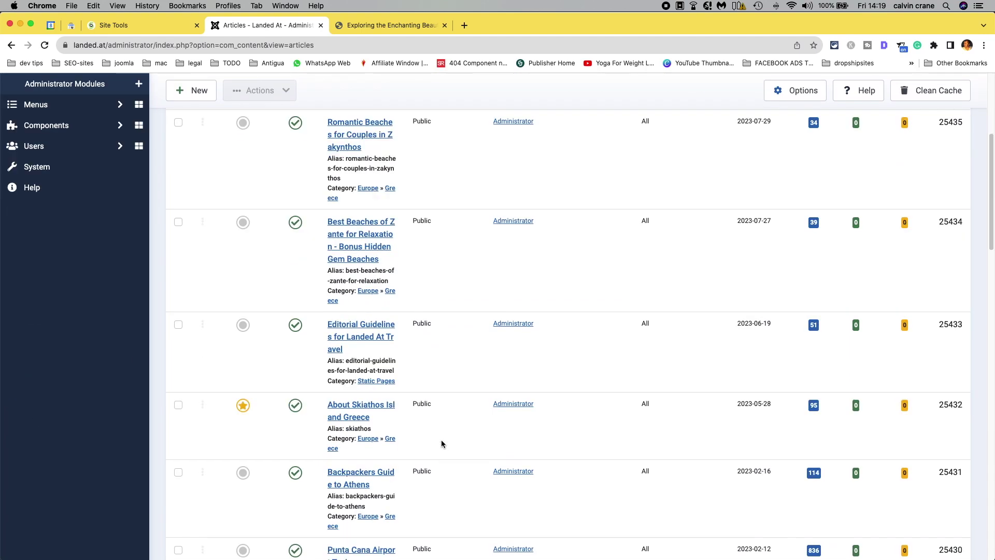
scroll(441, 443, "down", 1)
scroll(441, 443, "down", 4)
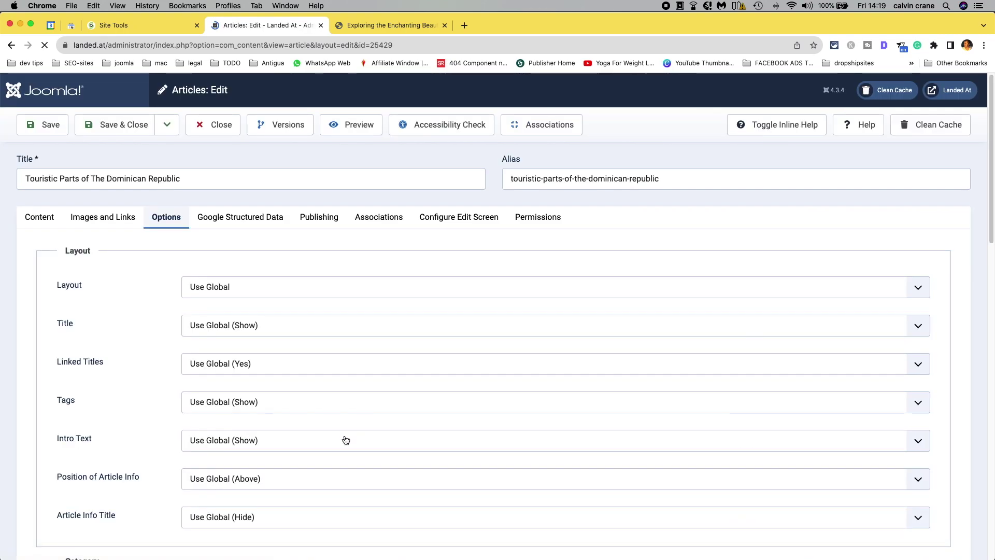
left_click(275, 293)
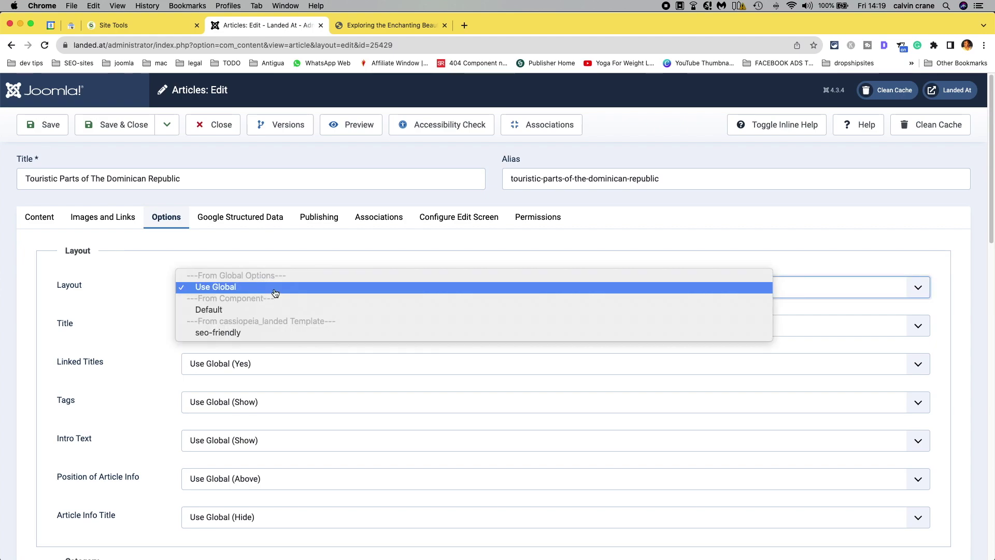
left_click(232, 334)
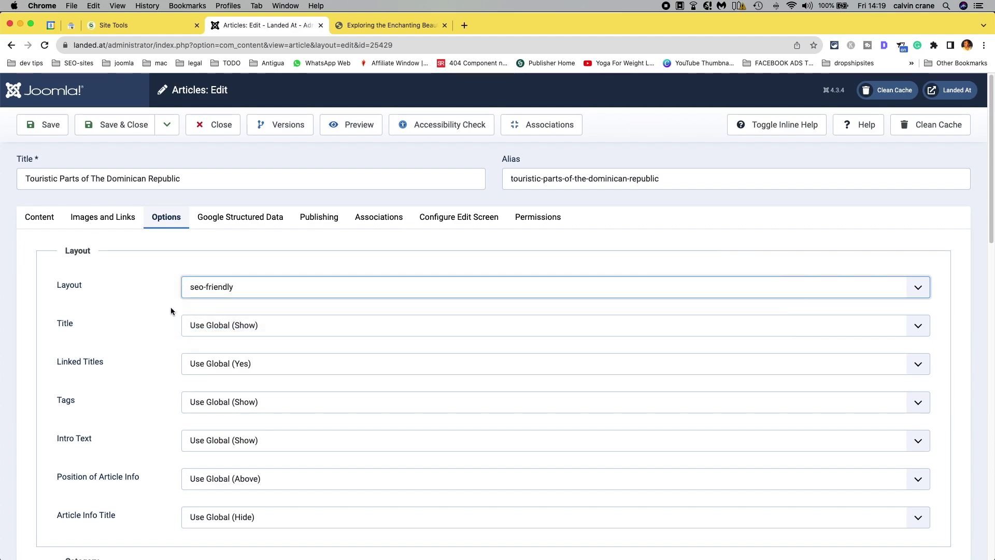
left_click(120, 125)
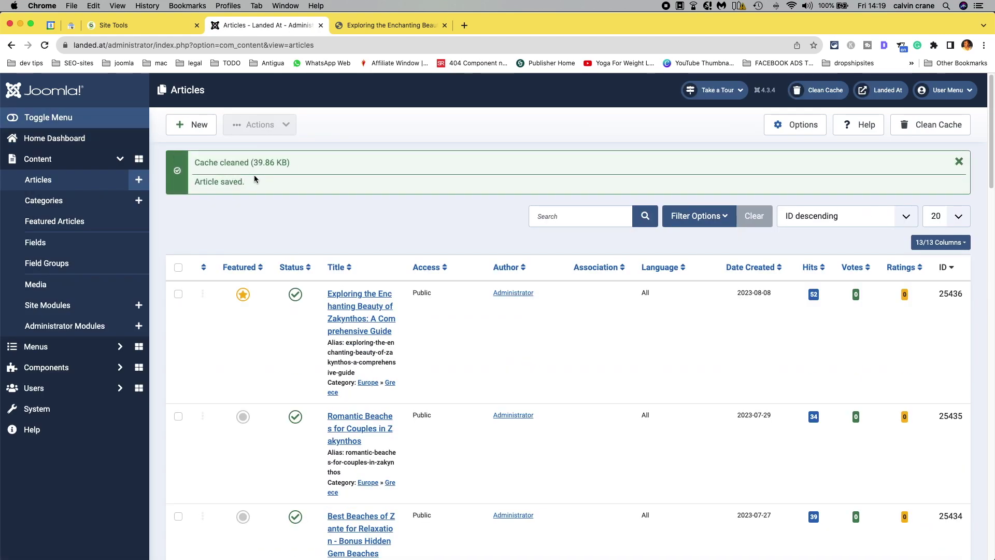
Reload the Zakynthos article on the front end to check its output.
left_click(389, 28)
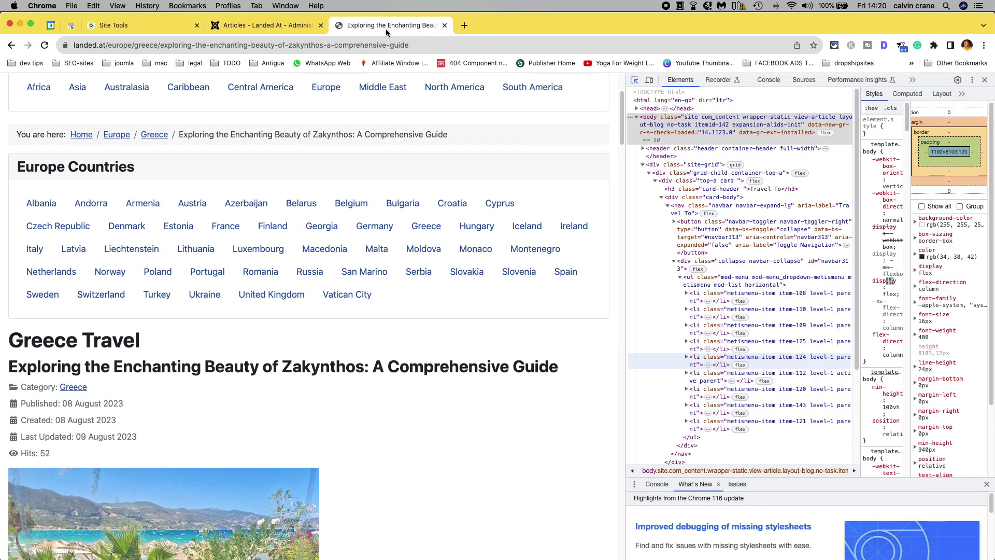
left_click(46, 46)
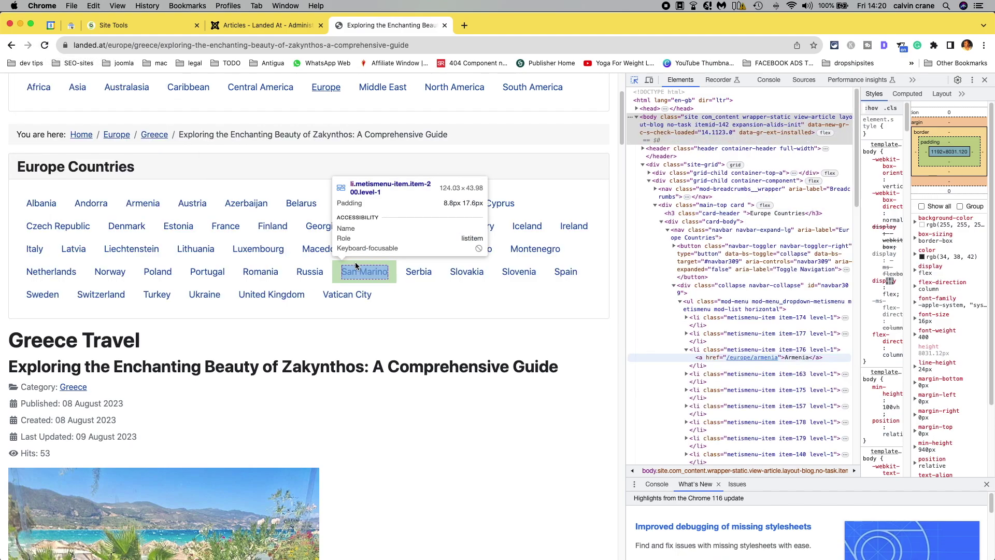
scroll(332, 259, "up", 1)
left_click(188, 117)
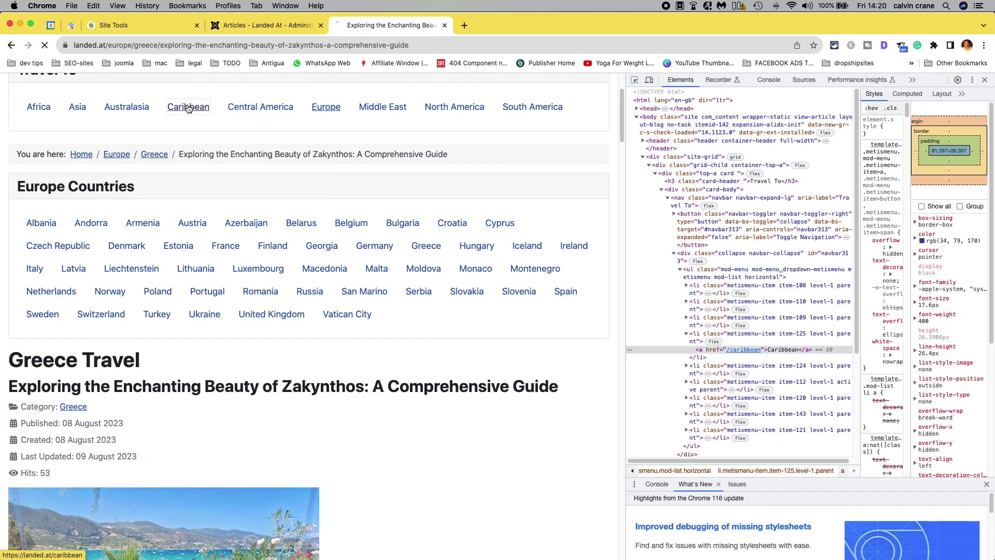
Navigate Caribbean > Dominican Republic and open the Touristic Parts of The Dominican Republic article.
left_click(188, 108)
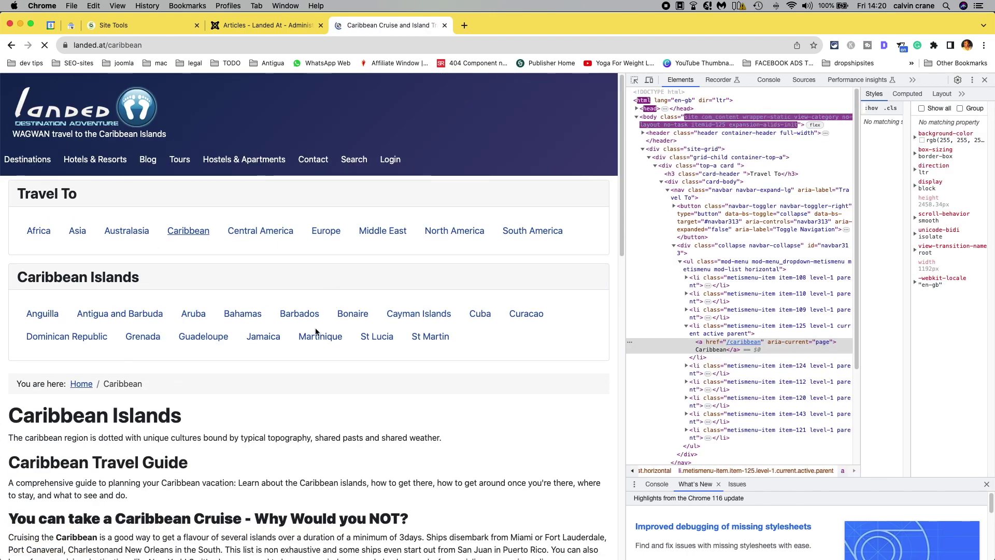
left_click(83, 337)
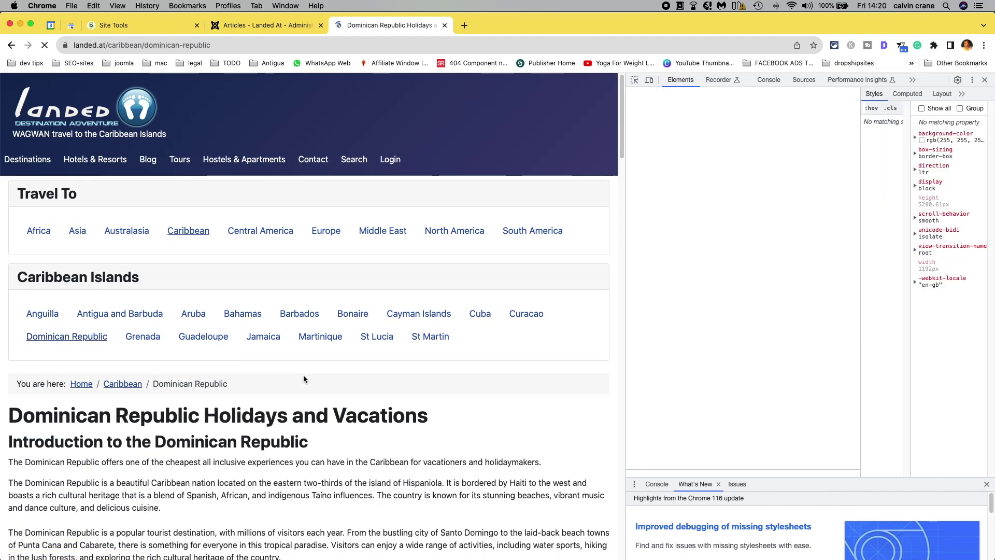
scroll(304, 374, "down", 5)
scroll(304, 379, "down", 10)
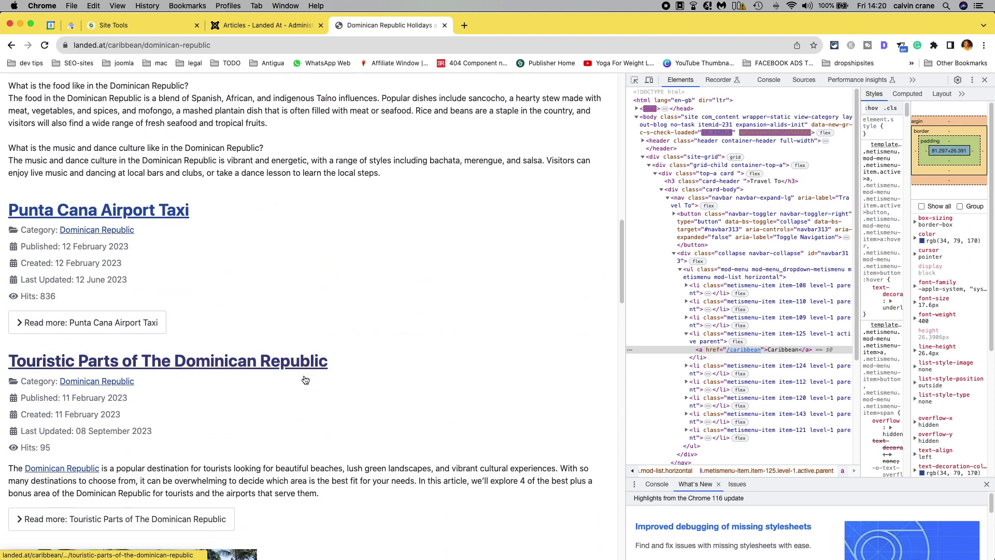
left_click(207, 358)
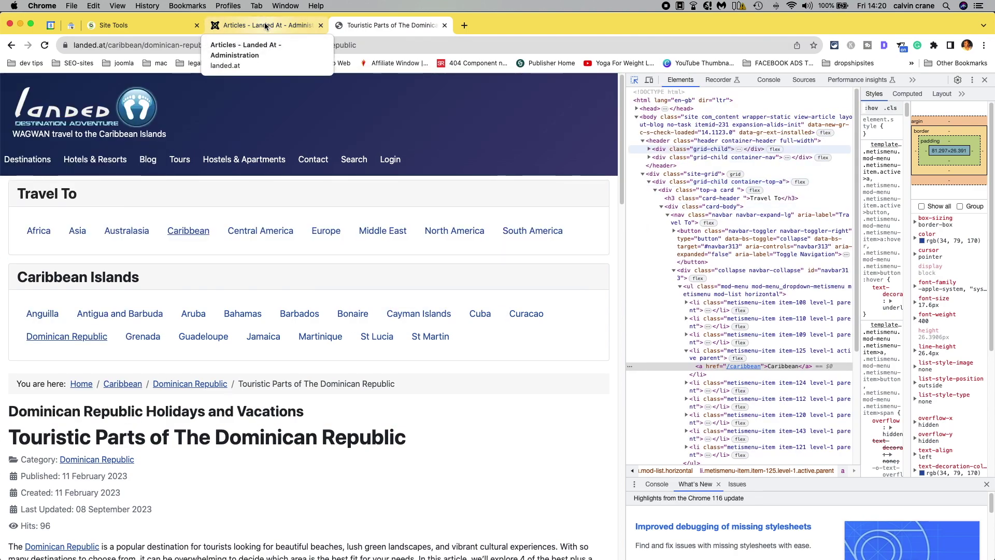
In the file manager, close default.php and list the com_content/article override folder.
left_click(180, 25)
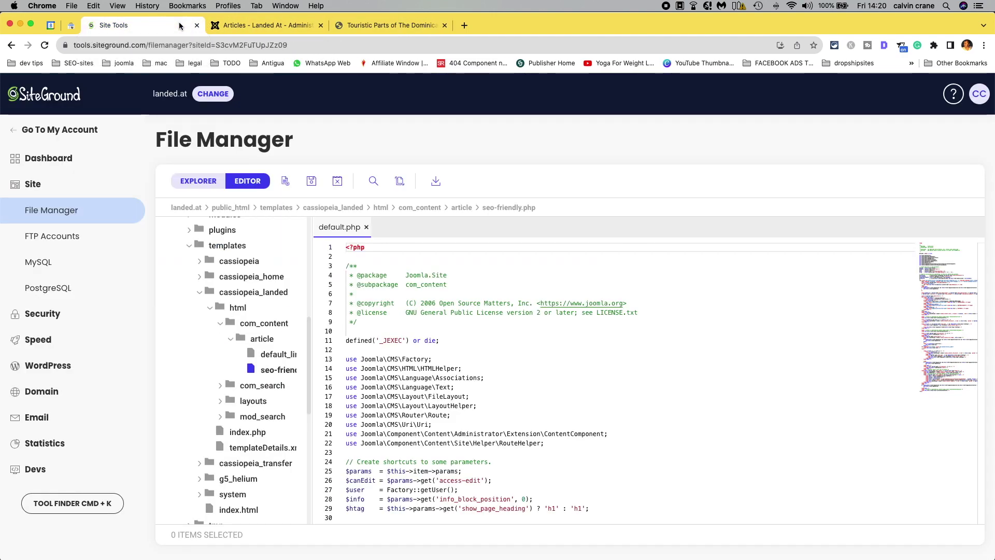
left_click(367, 228)
left_click(258, 338)
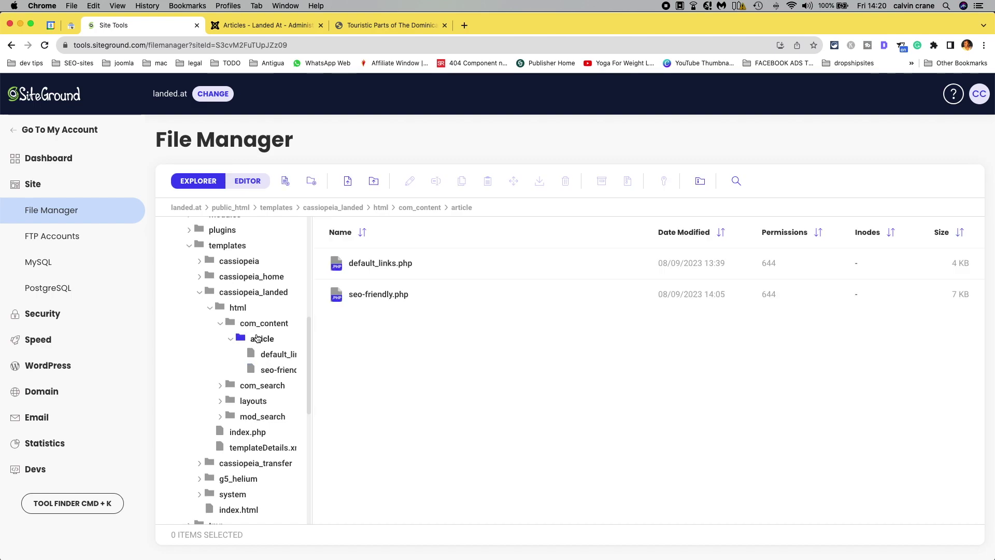
Rename seo-friendly.php to default.php, then return to the Joomla articles list.
left_click(366, 296)
right_click(366, 296)
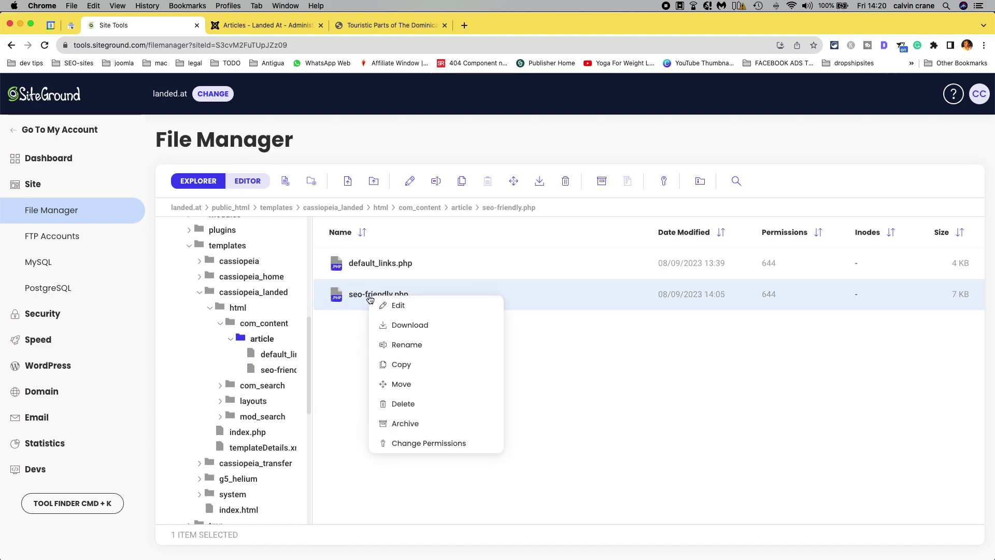
left_click(400, 346)
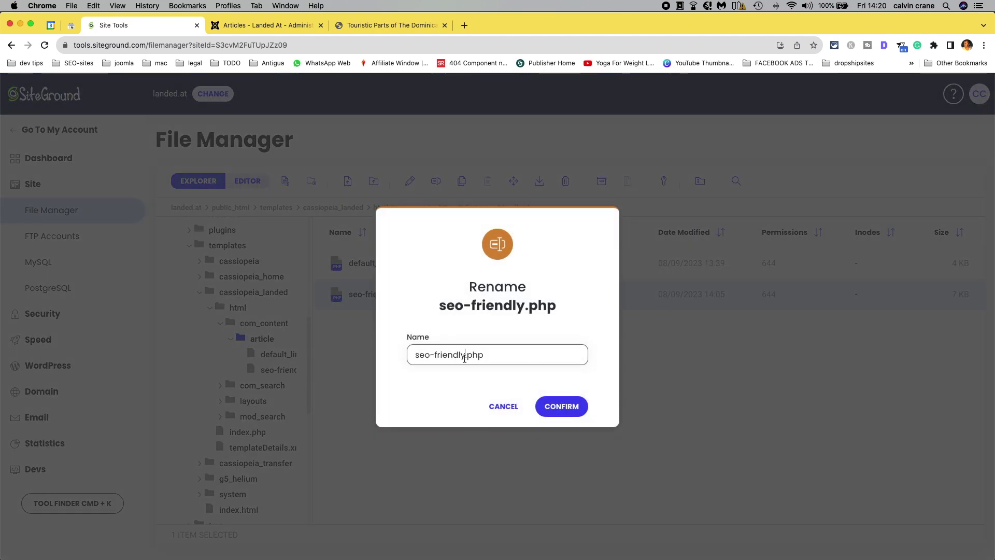
left_click(461, 356)
key("BackSpace")
key("BackSpace")
key("BackSpace")
key("BackSpace")
key("BackSpace")
key("BackSpace")
key("BackSpace")
key("BackSpace")
key("BackSpace")
key("BackSpace")
key("BackSpace")
key("BackSpace")
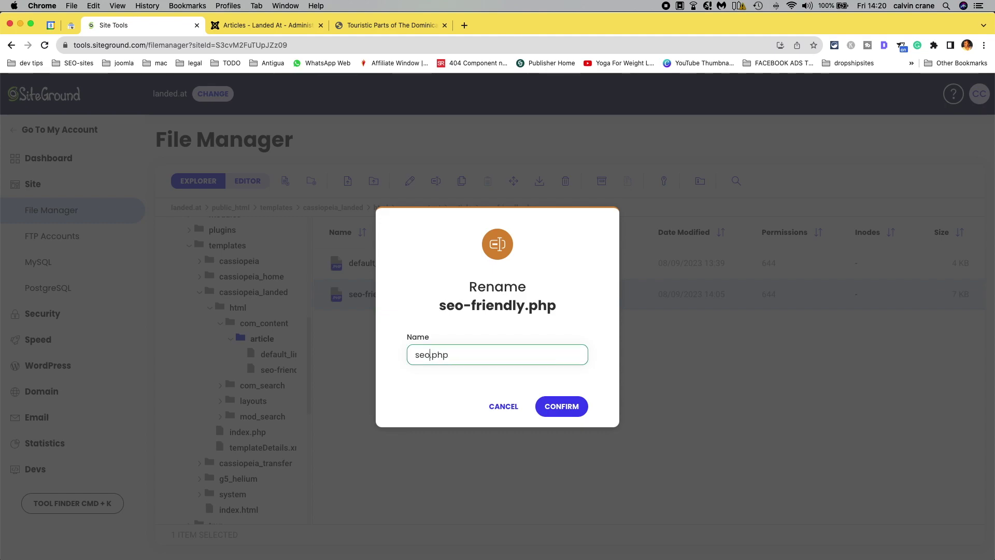
type("default")
left_click(564, 407)
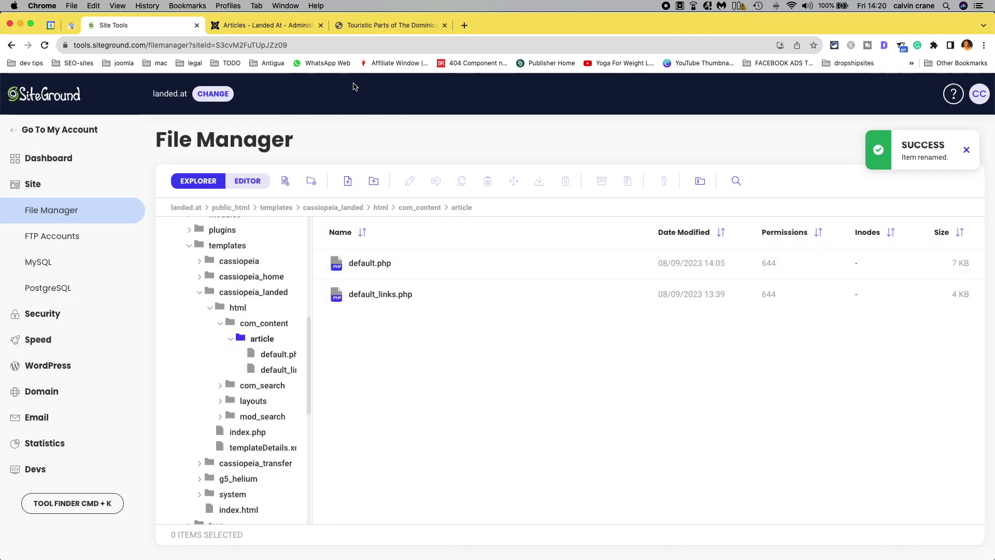
left_click(267, 24)
Clean the Joomla cache and reload the Dominican Republic article to see the new layout.
left_click(819, 91)
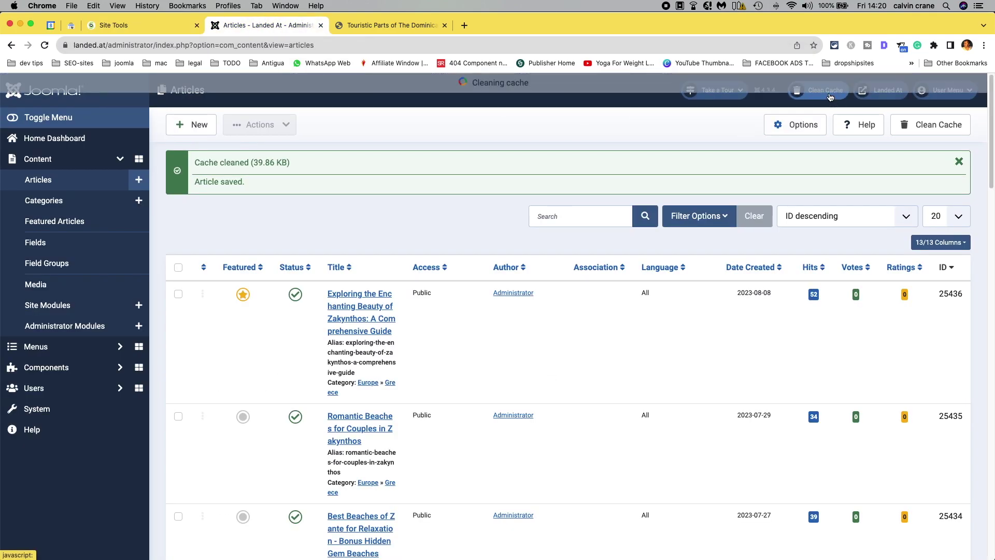
left_click(369, 26)
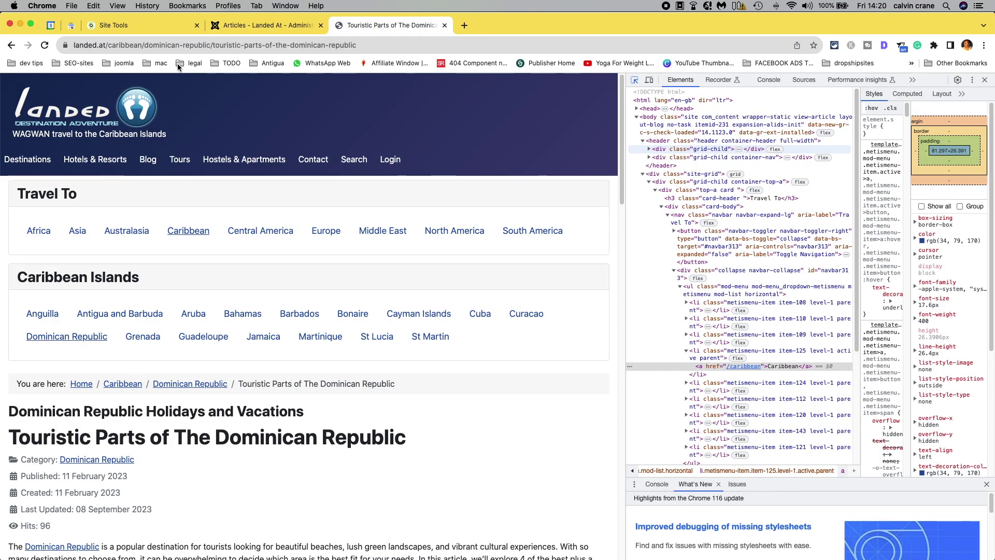
left_click(45, 45)
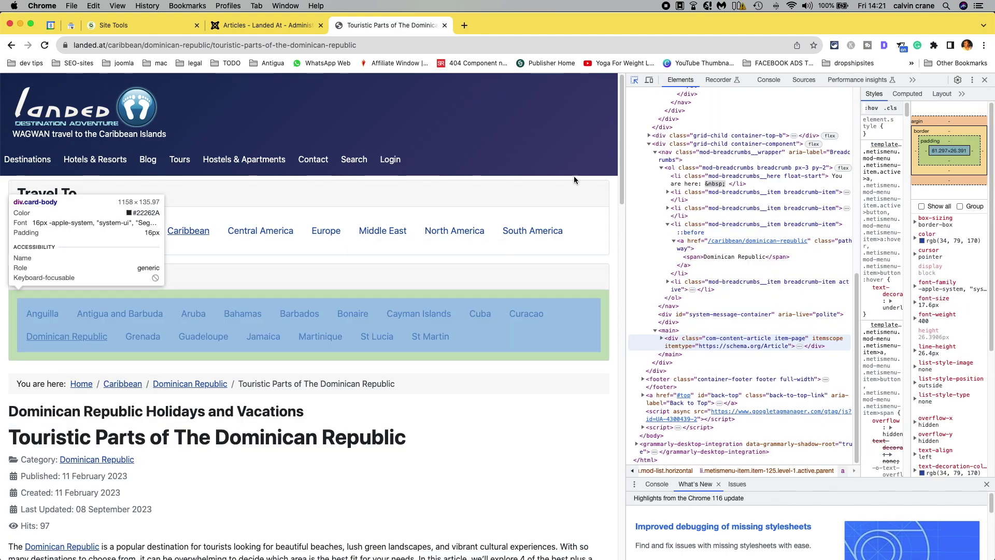
left_click(634, 80)
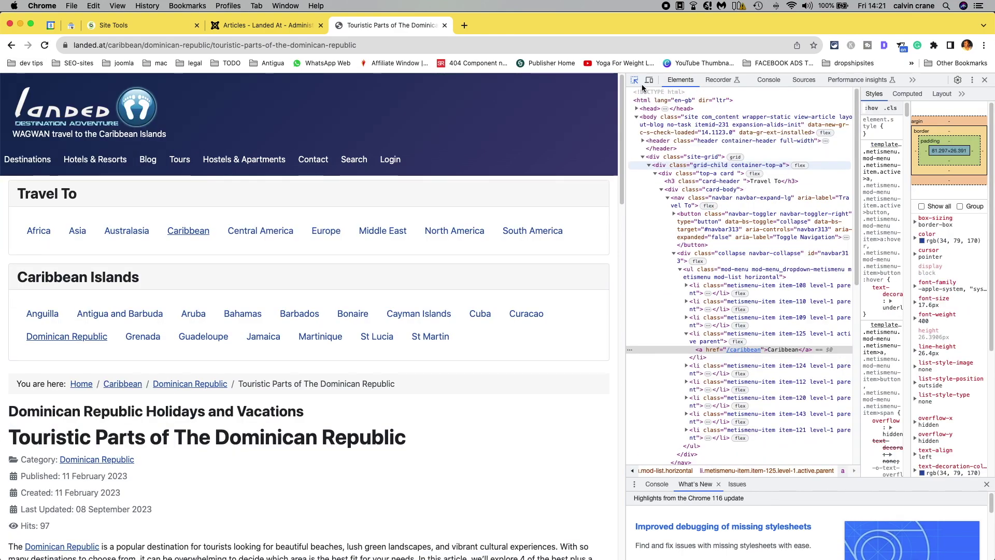
left_click(634, 80)
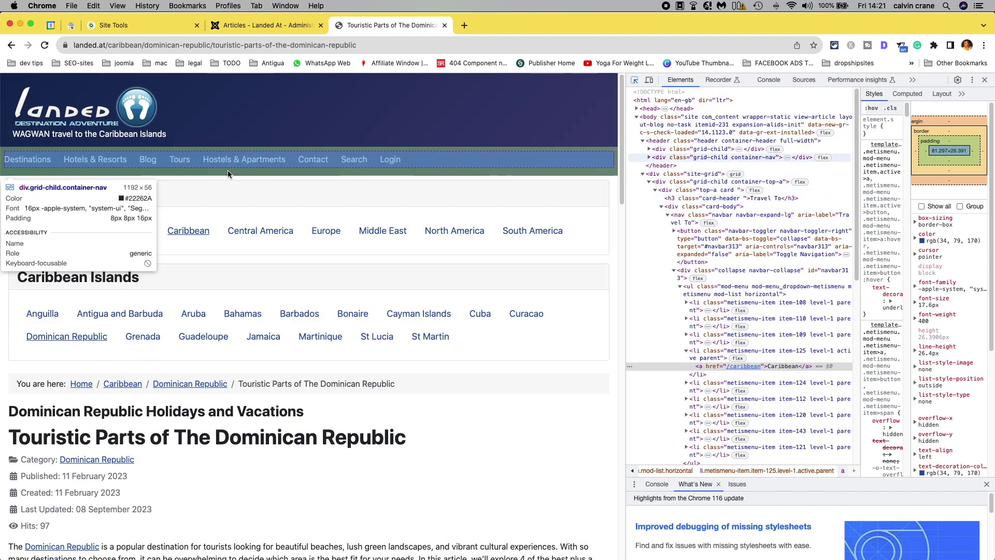
Go back to the Greece Travel page through history and open the Zakynthos article.
right_click(11, 45)
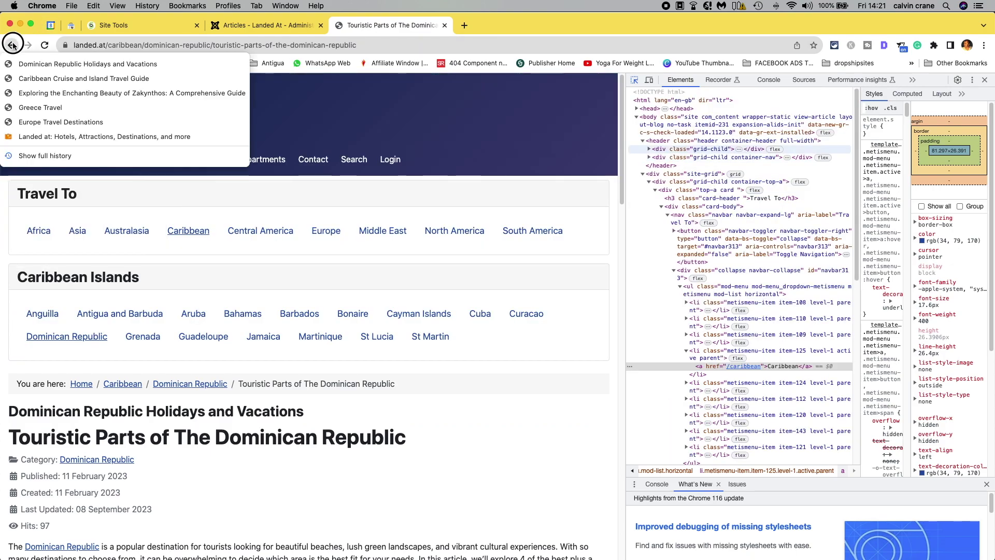
left_click(22, 108)
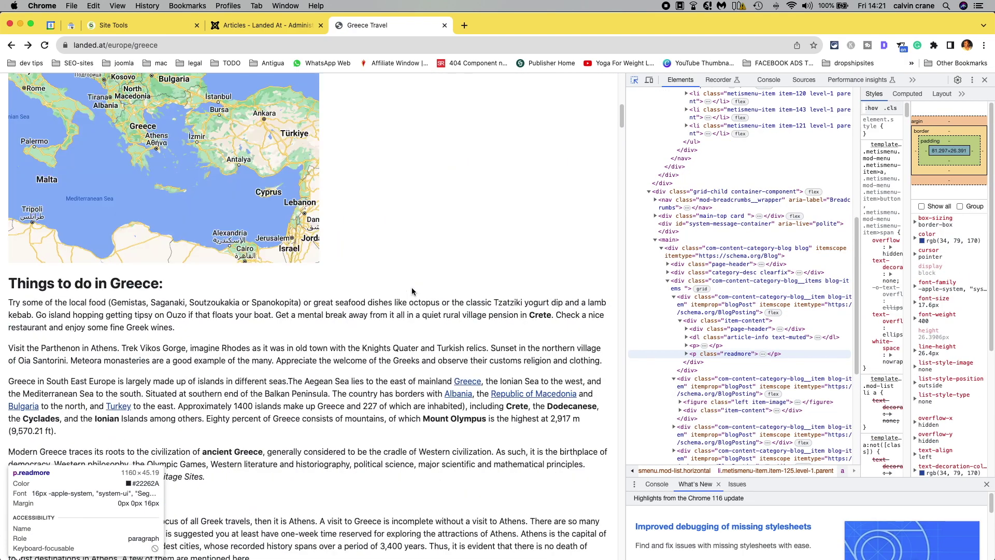
scroll(412, 291, "up", 10)
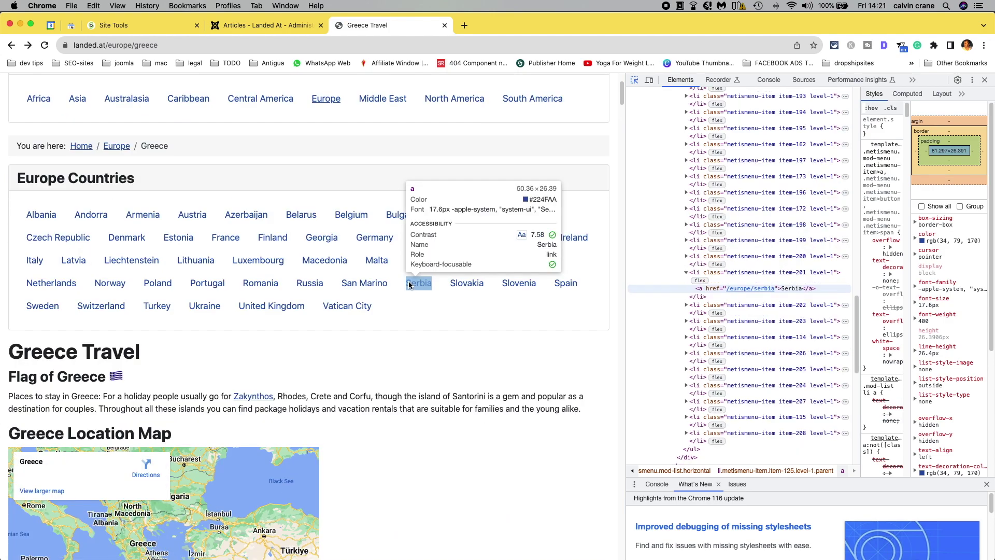
scroll(415, 362, "down", 6)
scroll(415, 362, "down", 14)
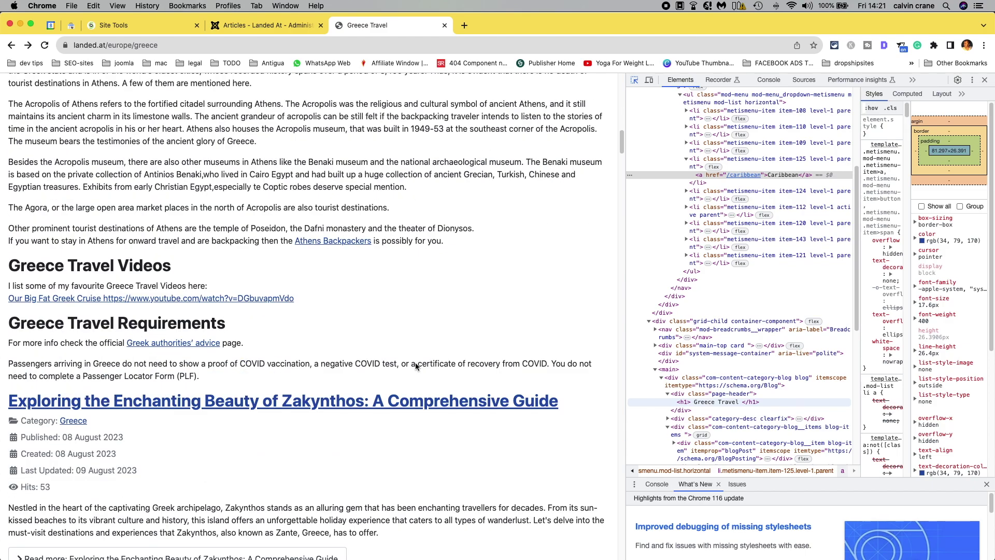
left_click(198, 406)
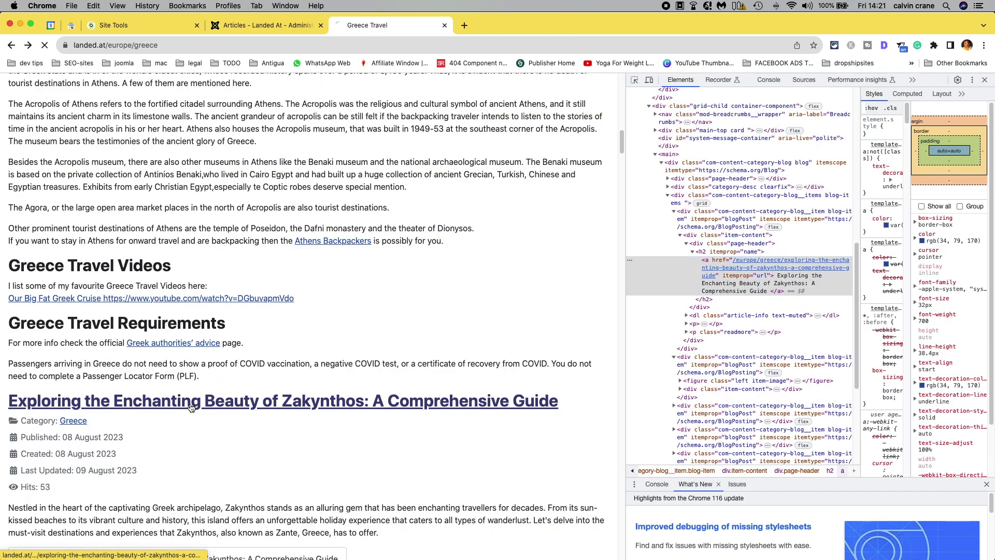
left_click(199, 405)
scroll(213, 399, "down", 5)
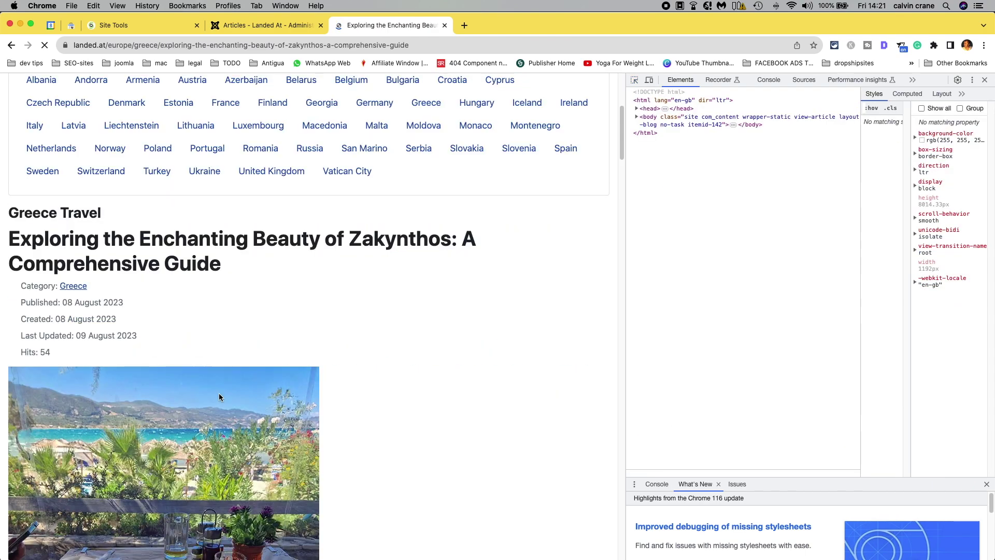
left_click(635, 80)
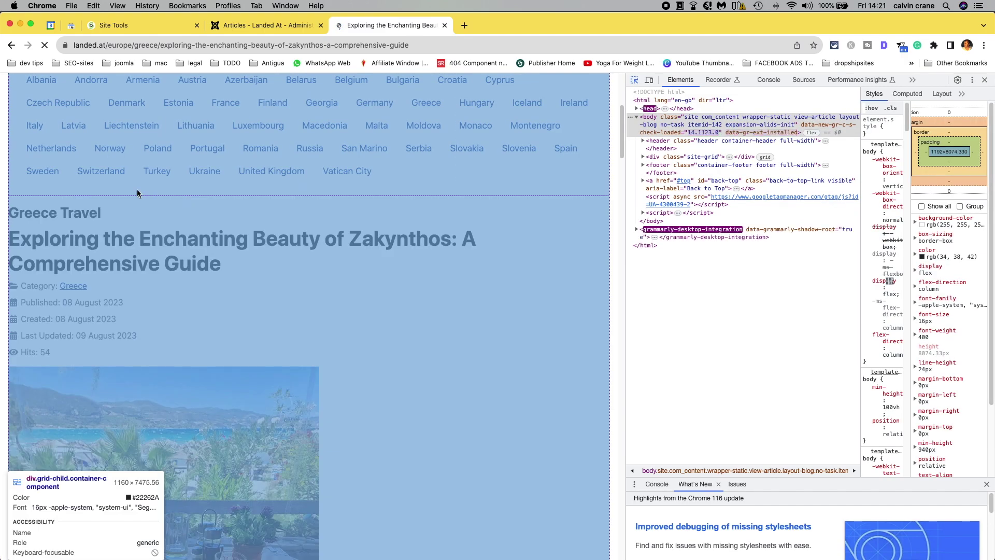